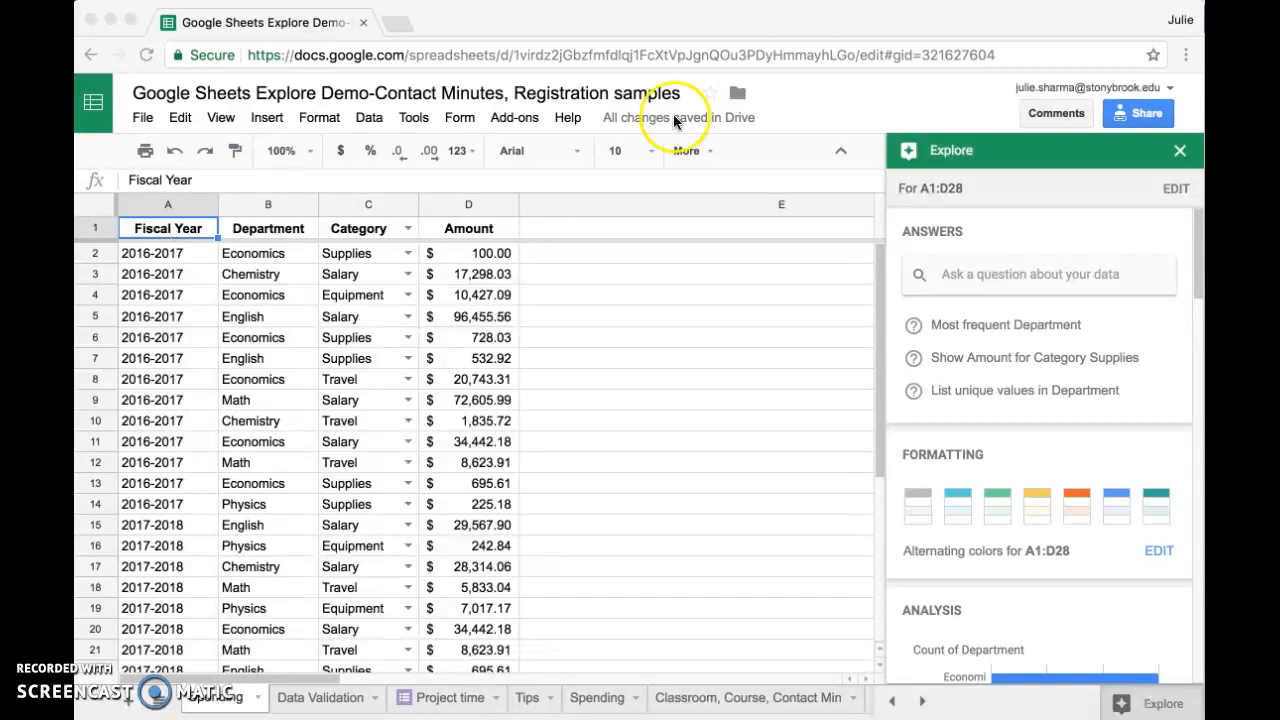
Close the Explore panel and move the Tip #1 drawing beside the spending data
click(1184, 160)
click(1183, 157)
click(1123, 371)
mouse_move(1140, 430)
mouse_down()
mouse_move(583, 430)
mouse_move(610, 384)
mouse_up()
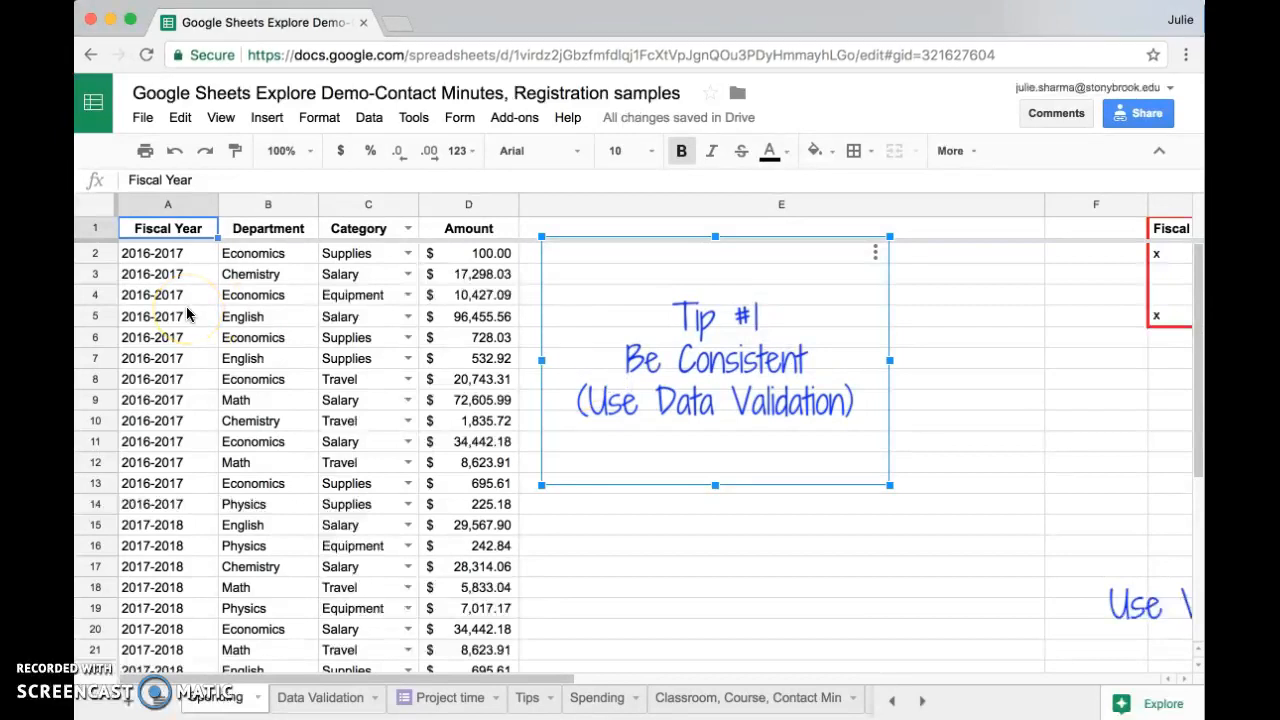
Change the department in cell B2 to the misspelling Econmics
click(268, 204)
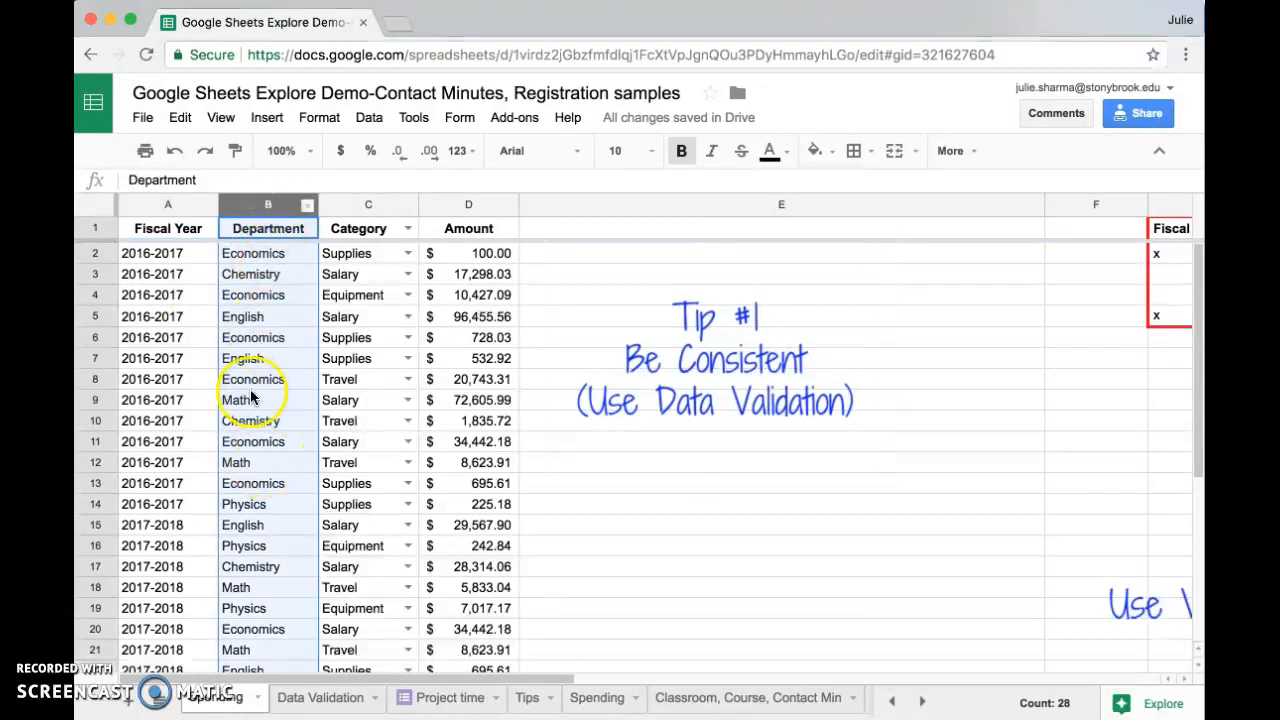
click(251, 257)
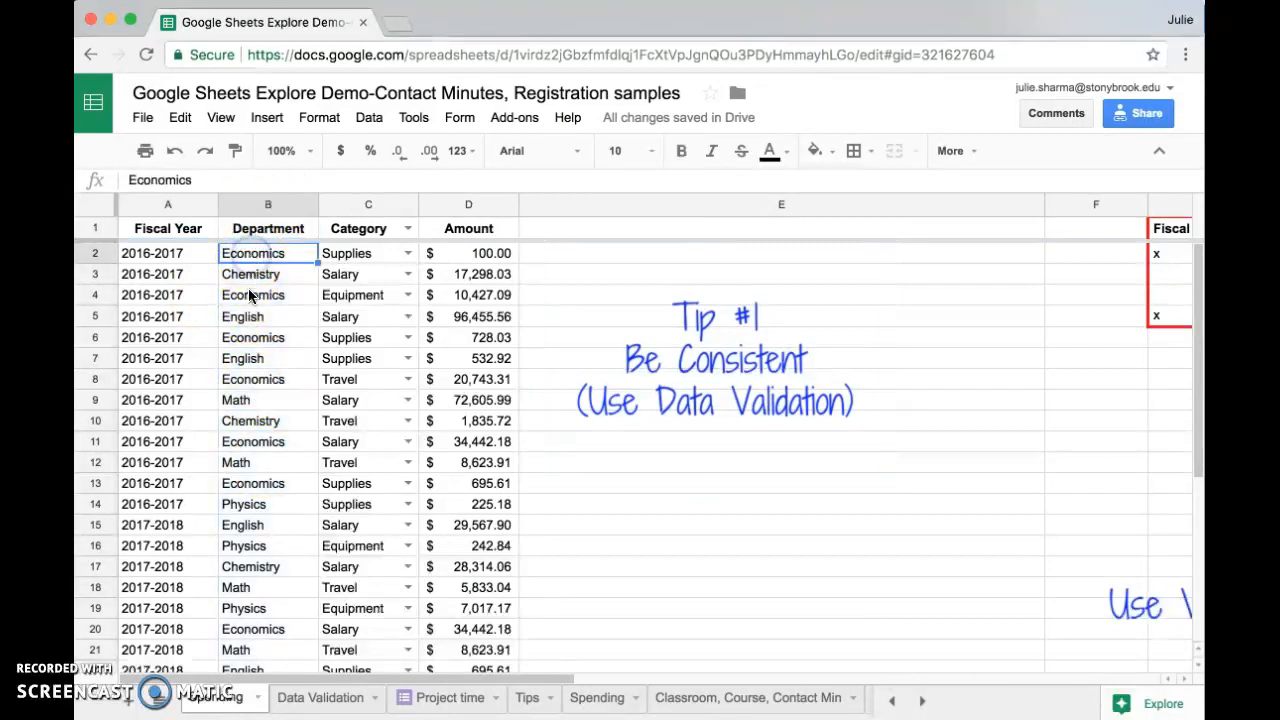
click(251, 295)
click(240, 384)
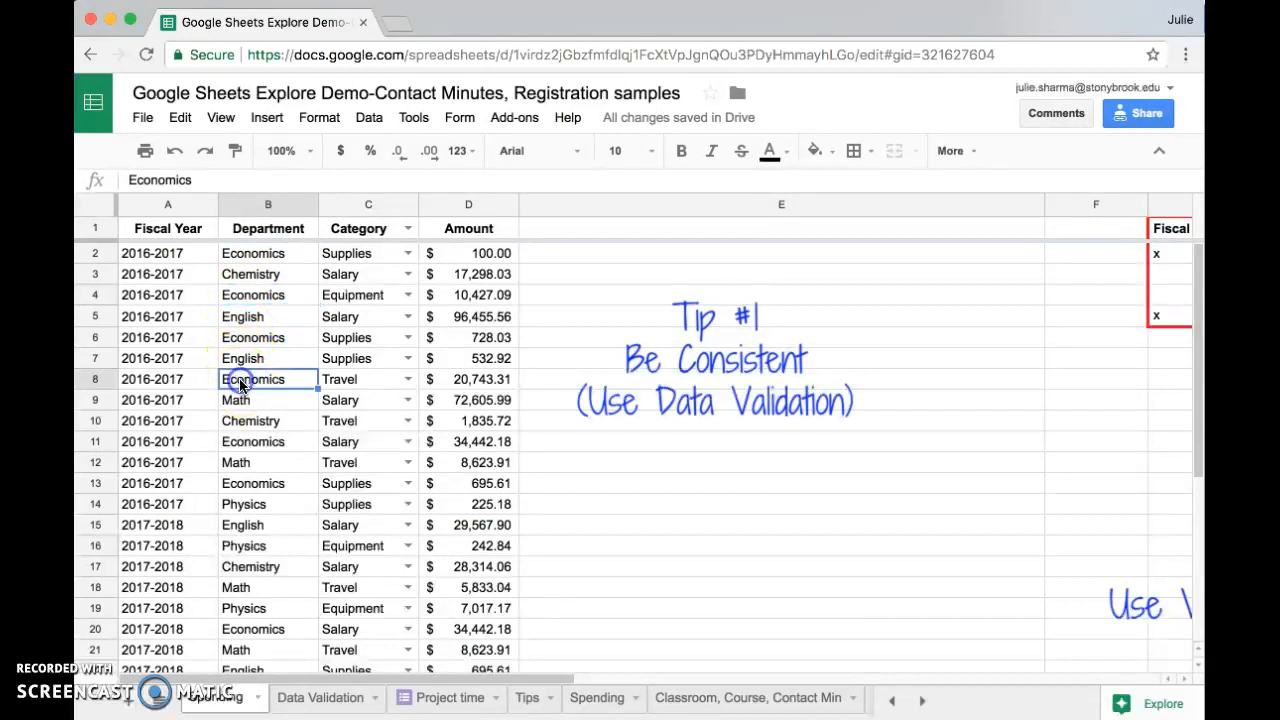
click(263, 256)
double_click(260, 254)
key(Return)
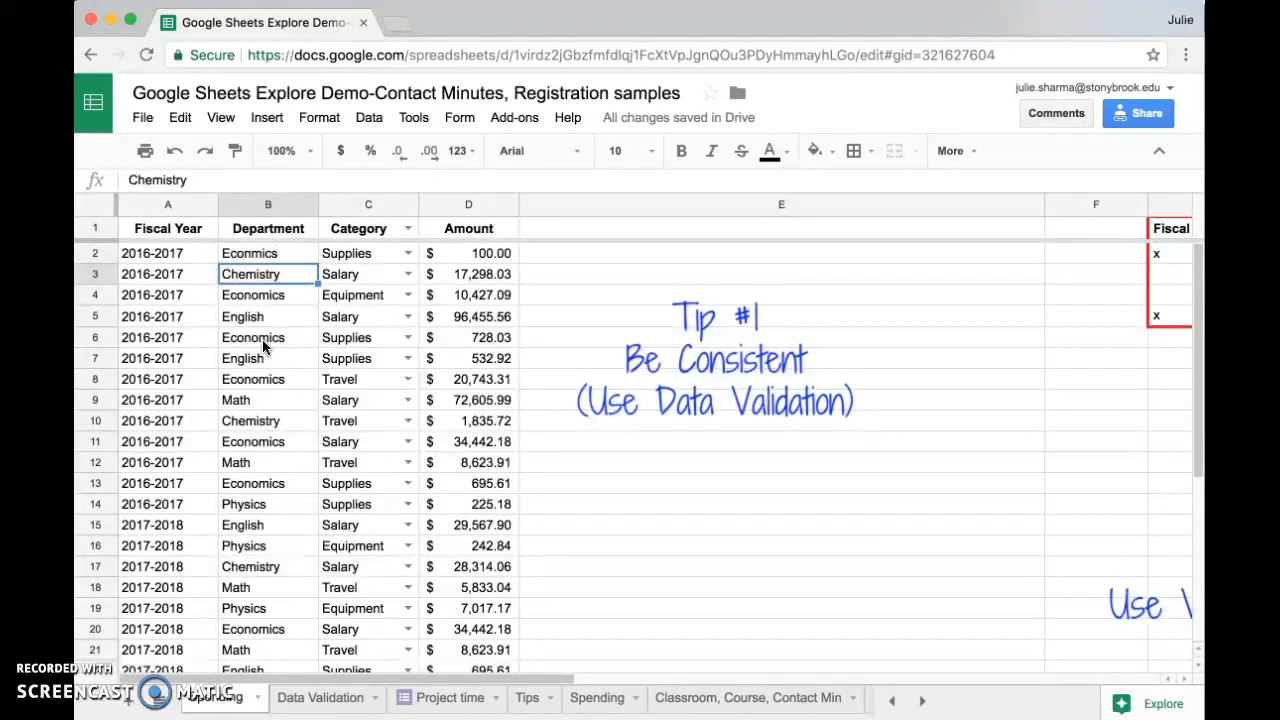
Review the department, category and room lists on the Data Validation sheet
click(329, 704)
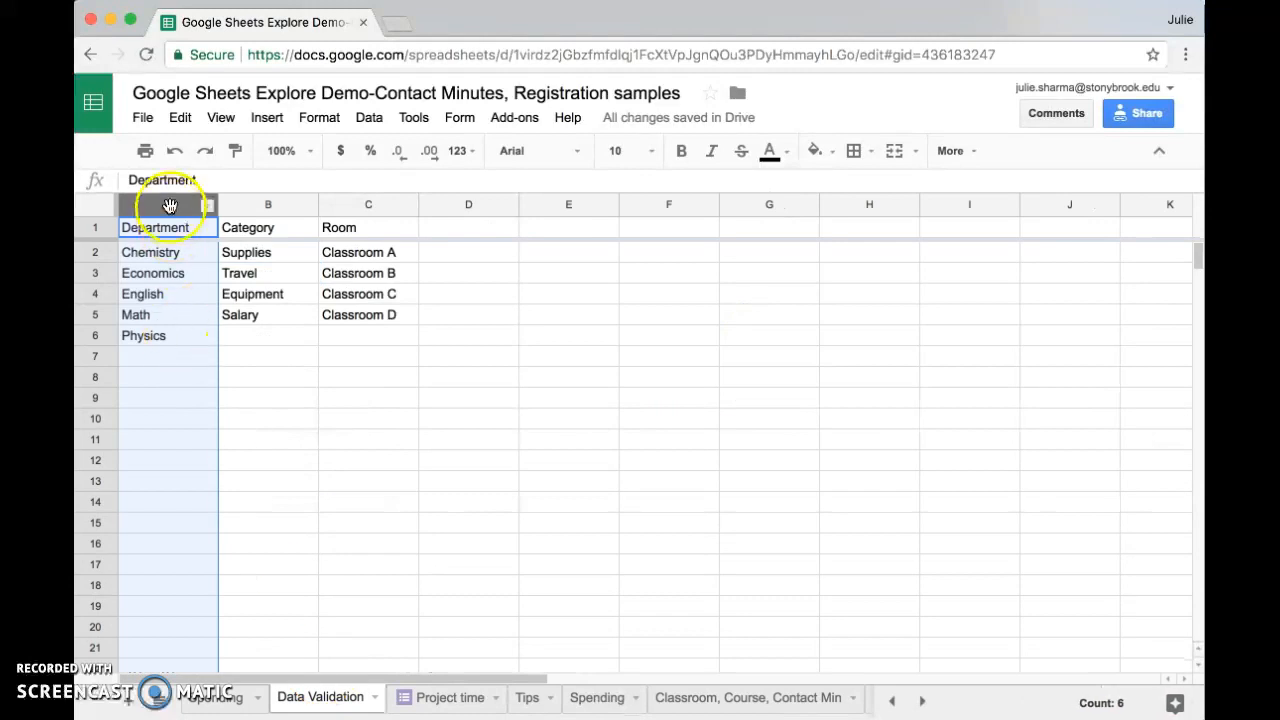
click(245, 204)
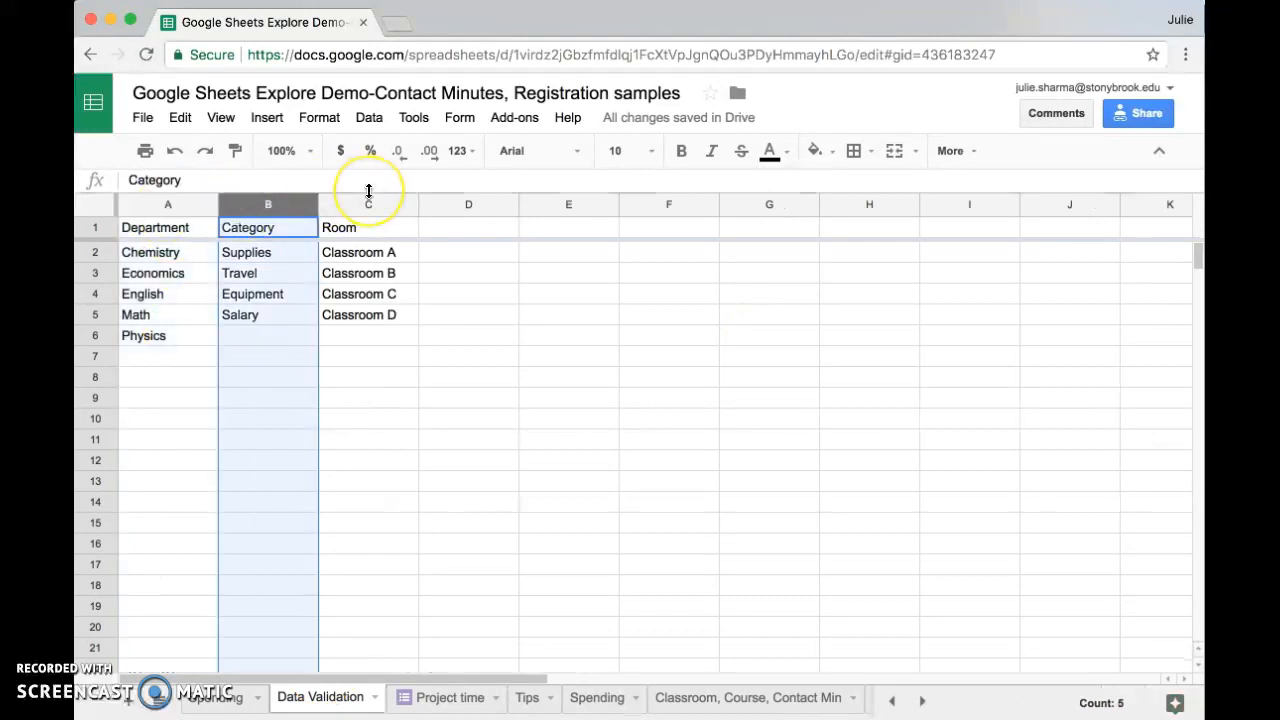
click(157, 200)
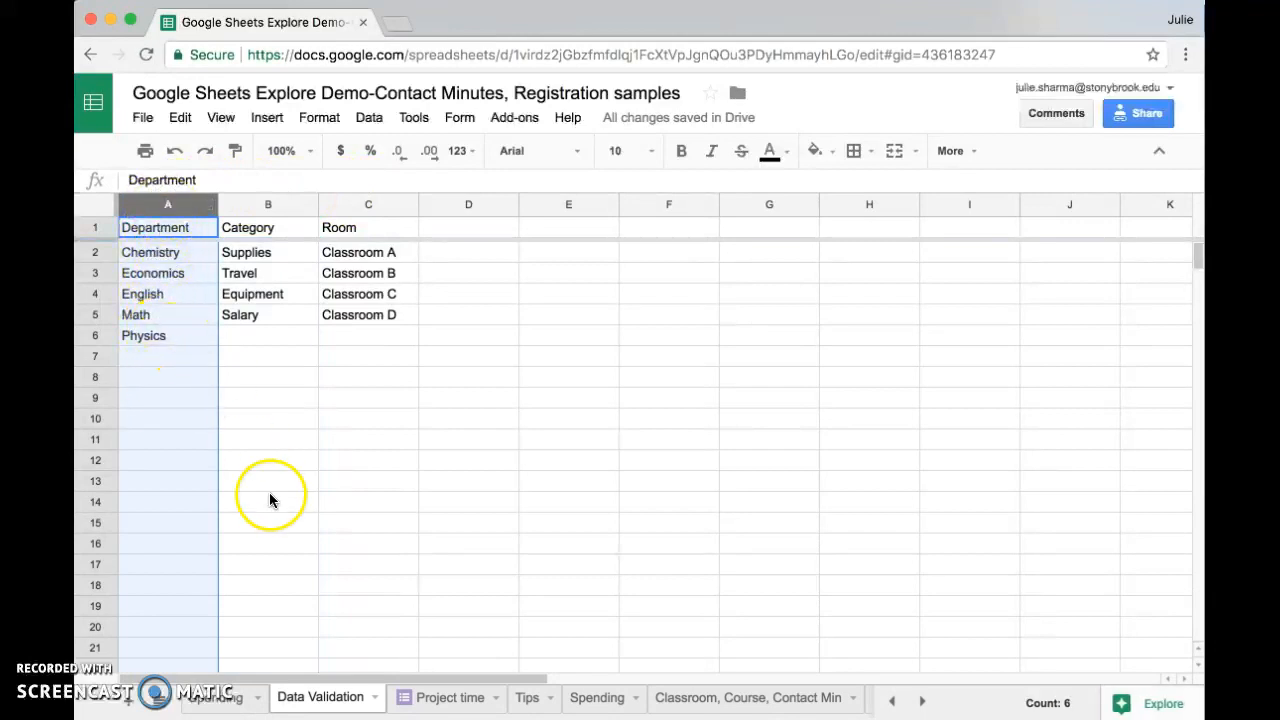
click(207, 705)
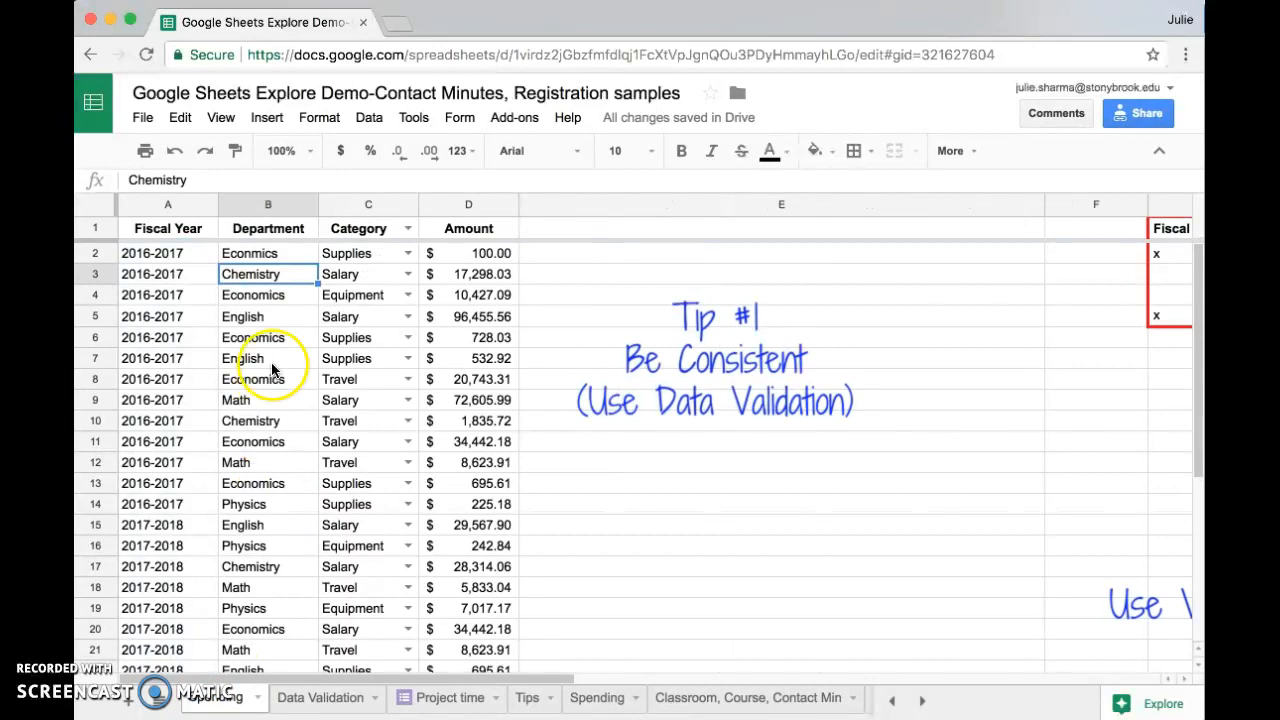
Add data validation to the Department column as a list from the range 'Data Validation'!A:A
click(267, 205)
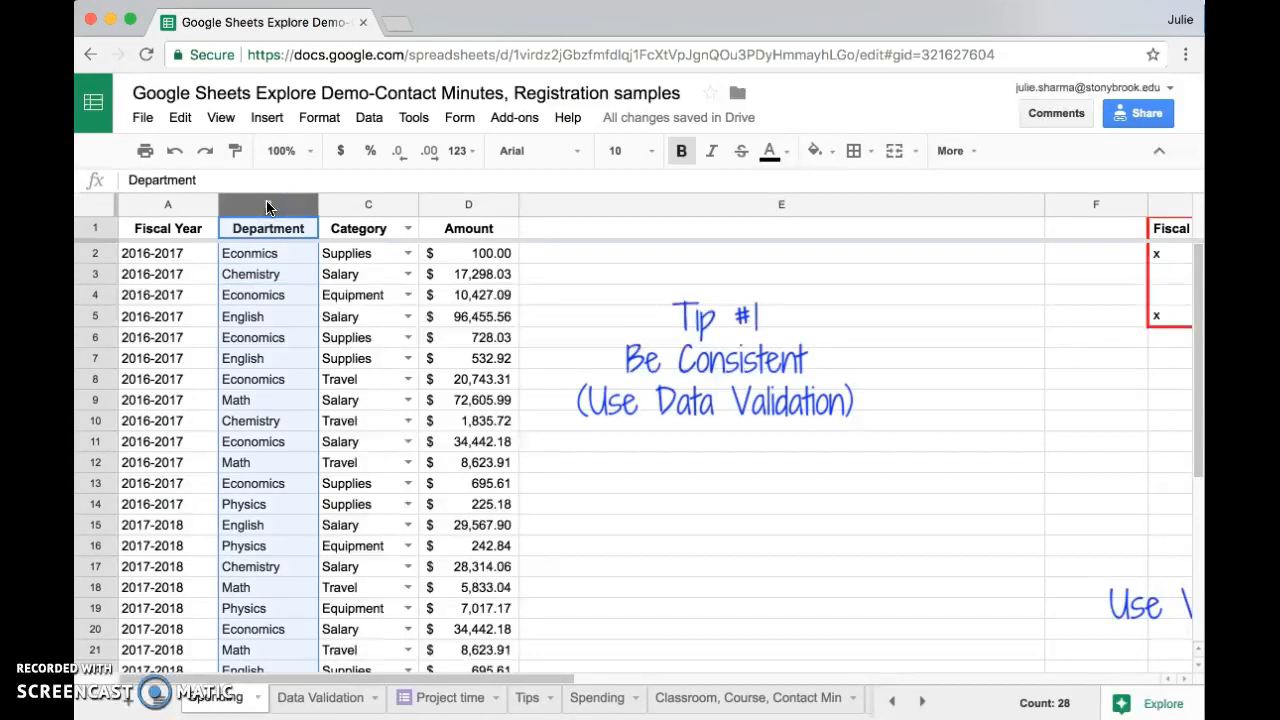
click(369, 120)
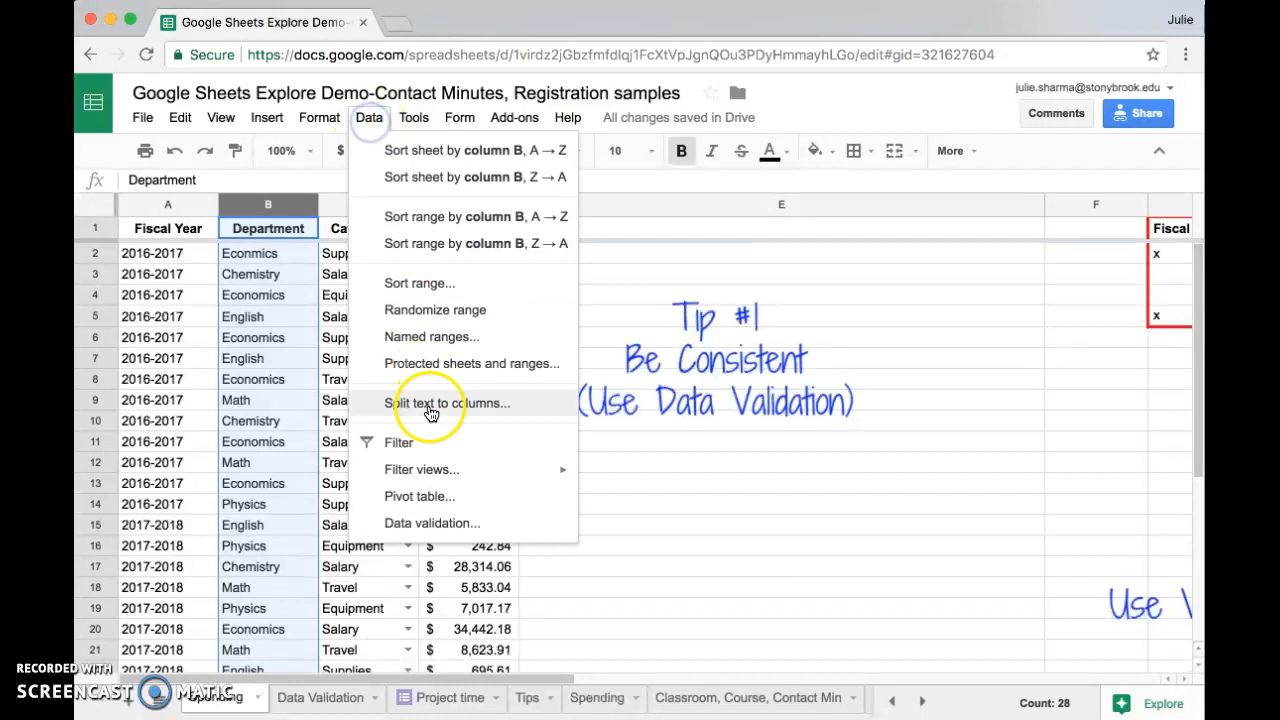
click(493, 527)
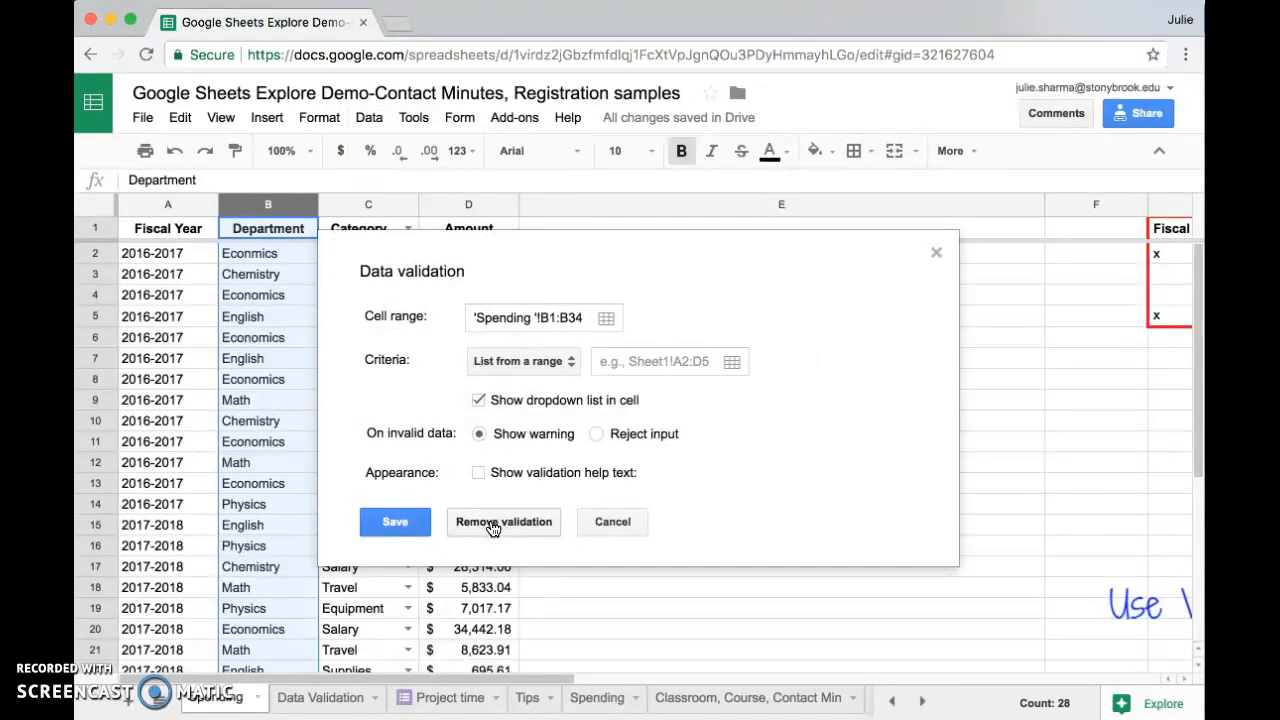
double_click(387, 360)
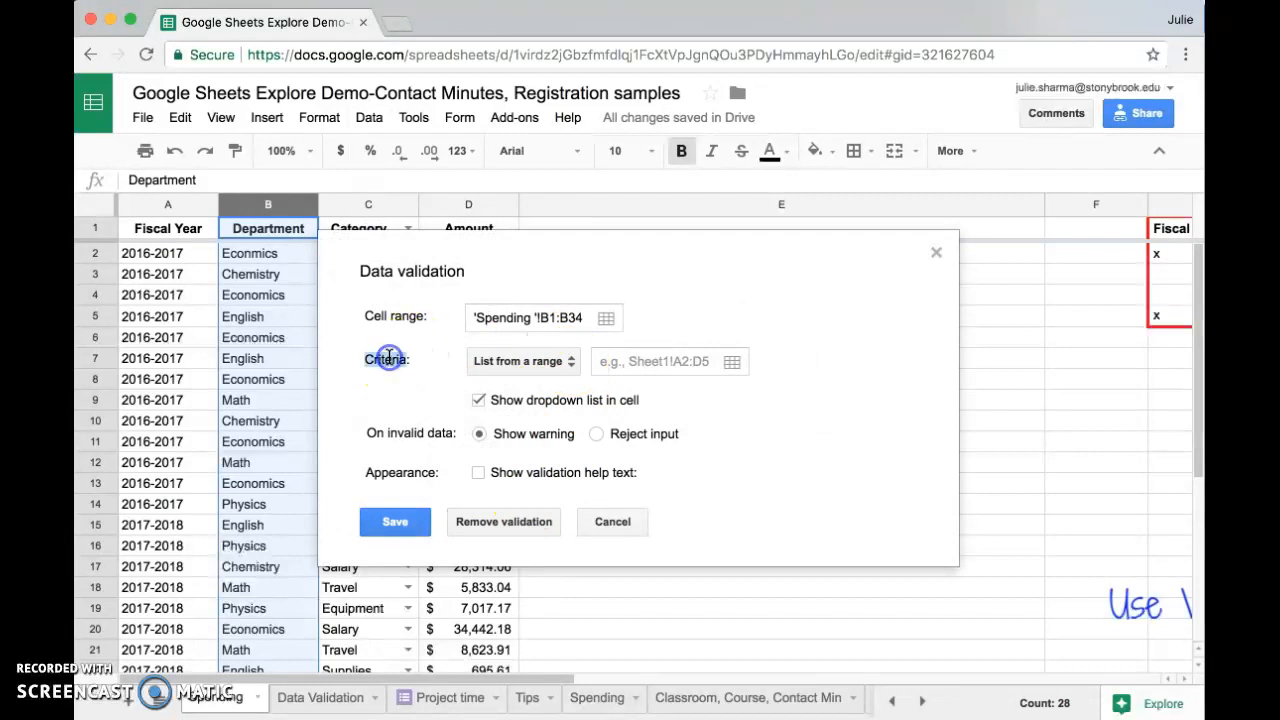
click(555, 360)
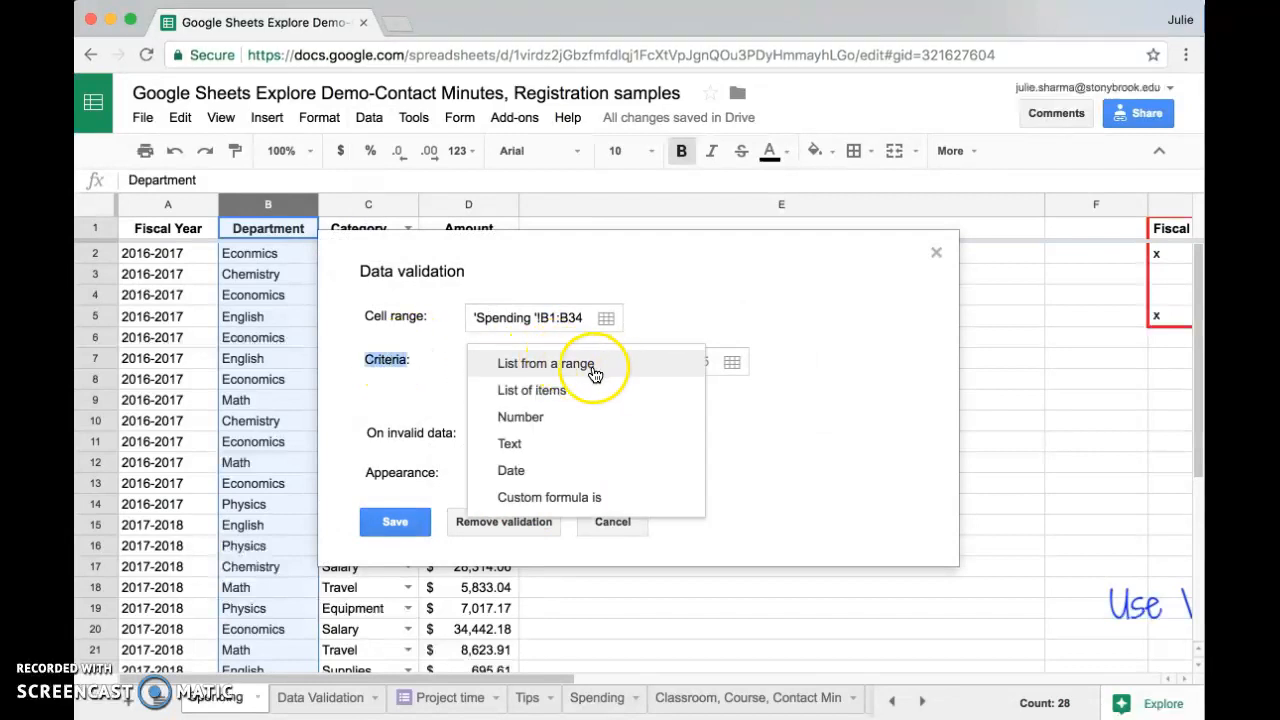
click(594, 372)
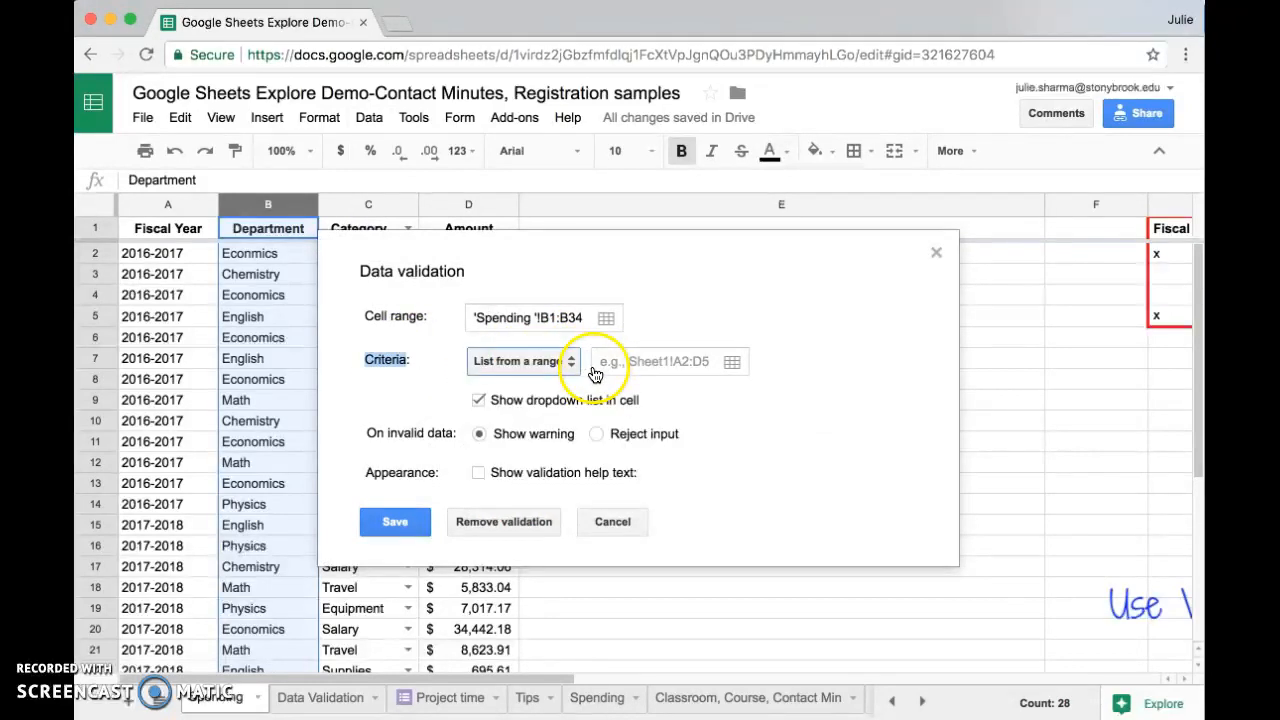
click(733, 364)
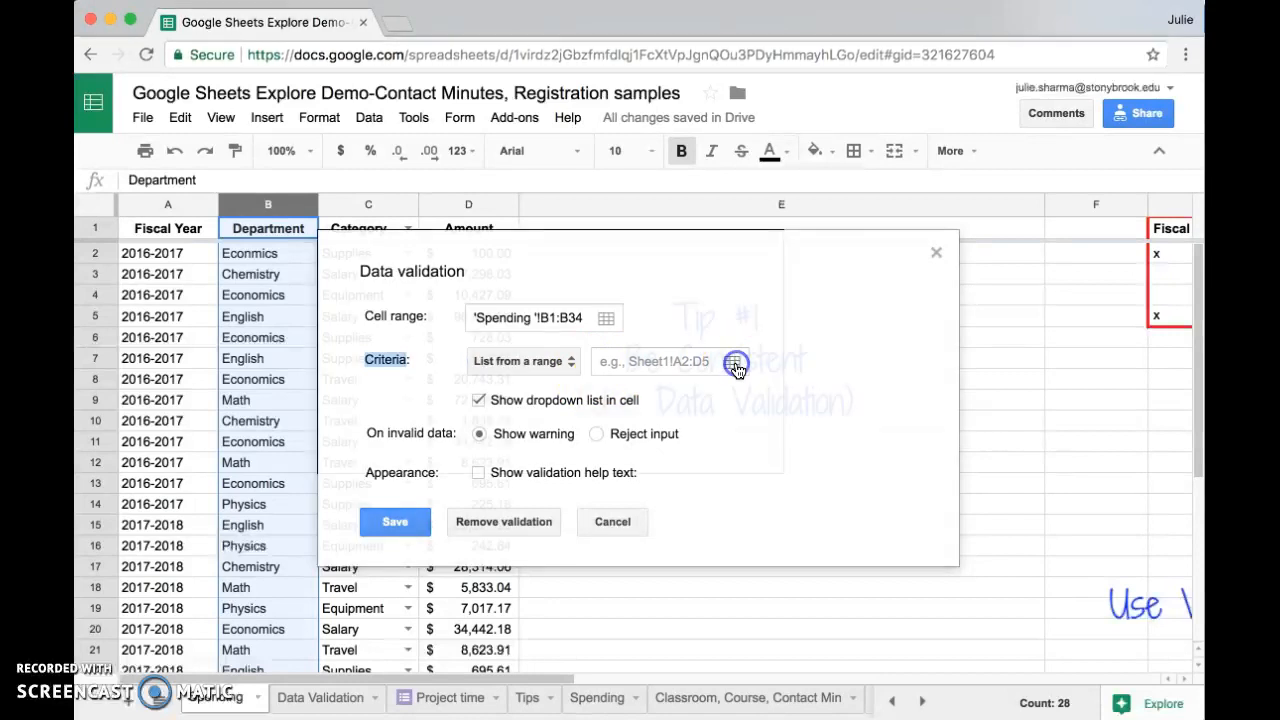
click(322, 705)
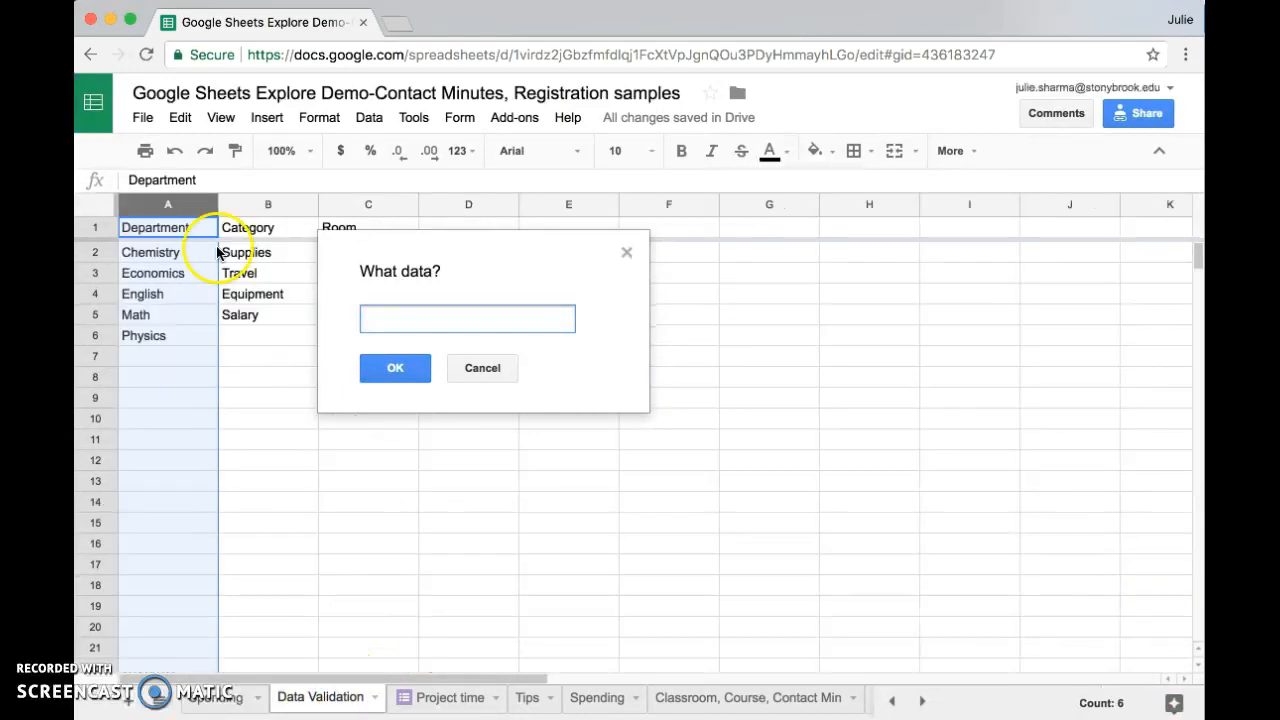
click(181, 211)
click(392, 364)
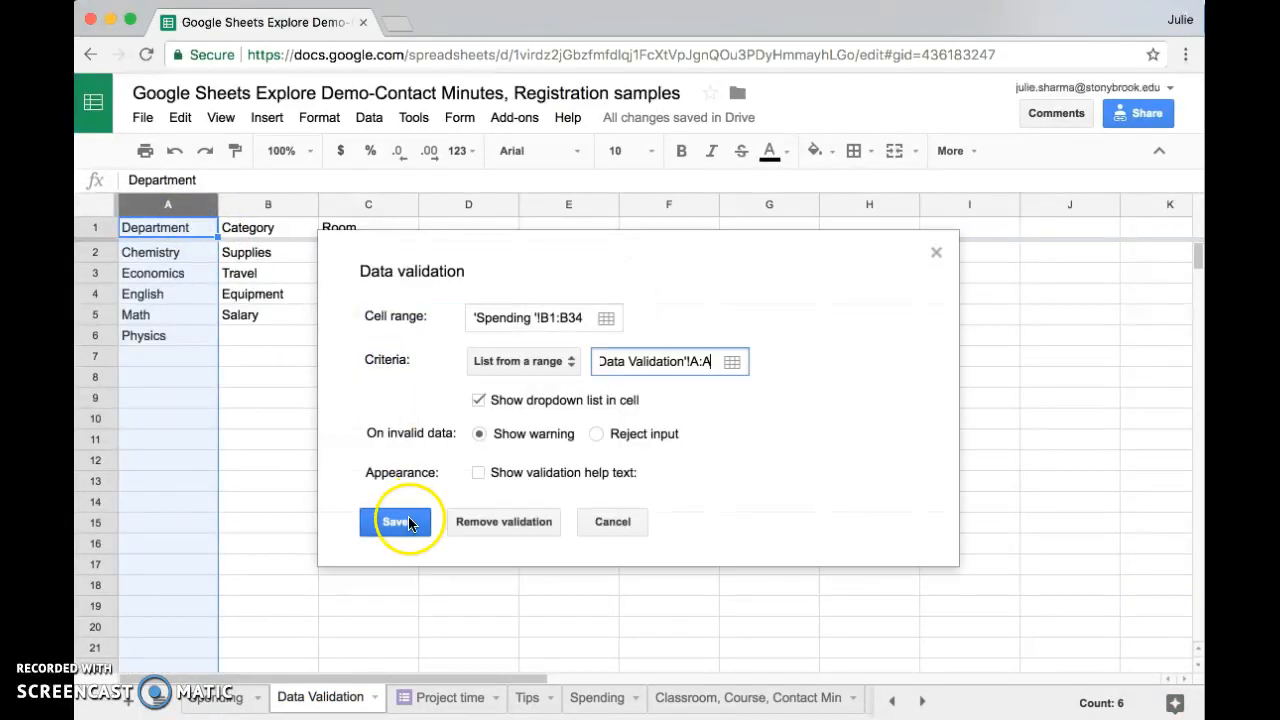
click(409, 522)
Correct cell B2 by picking Economics from the department dropdown
click(214, 694)
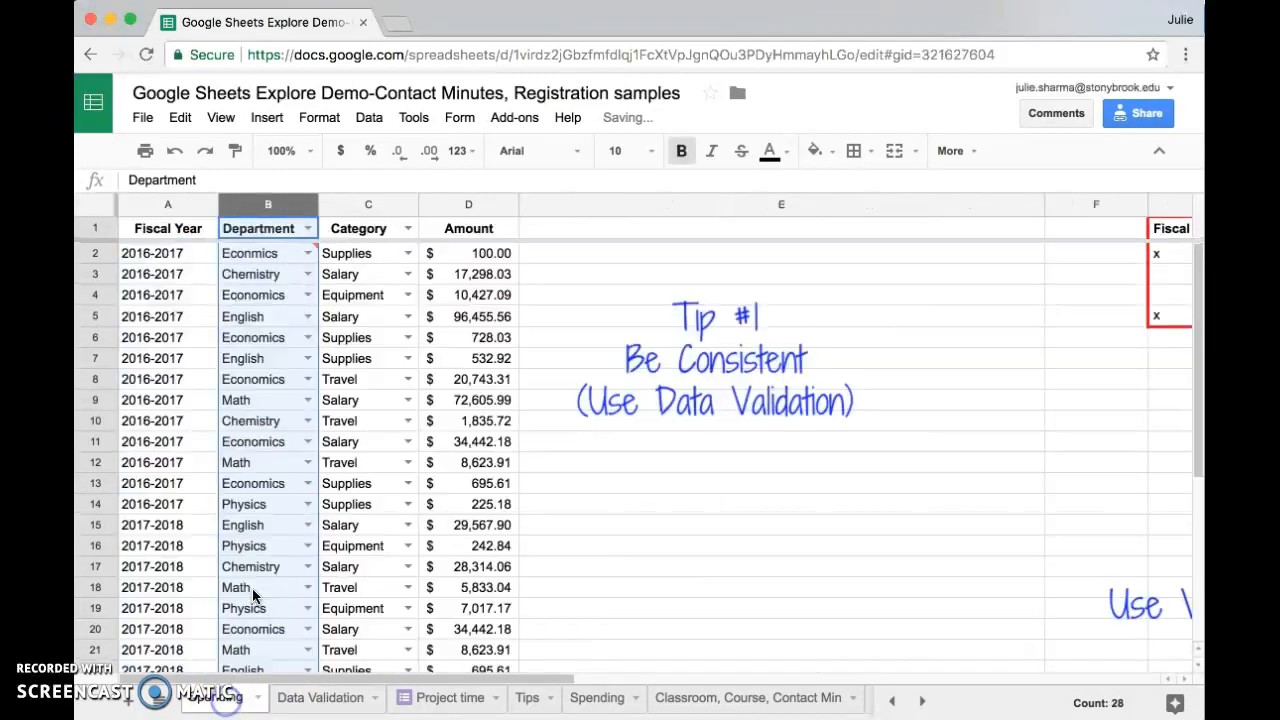
click(275, 276)
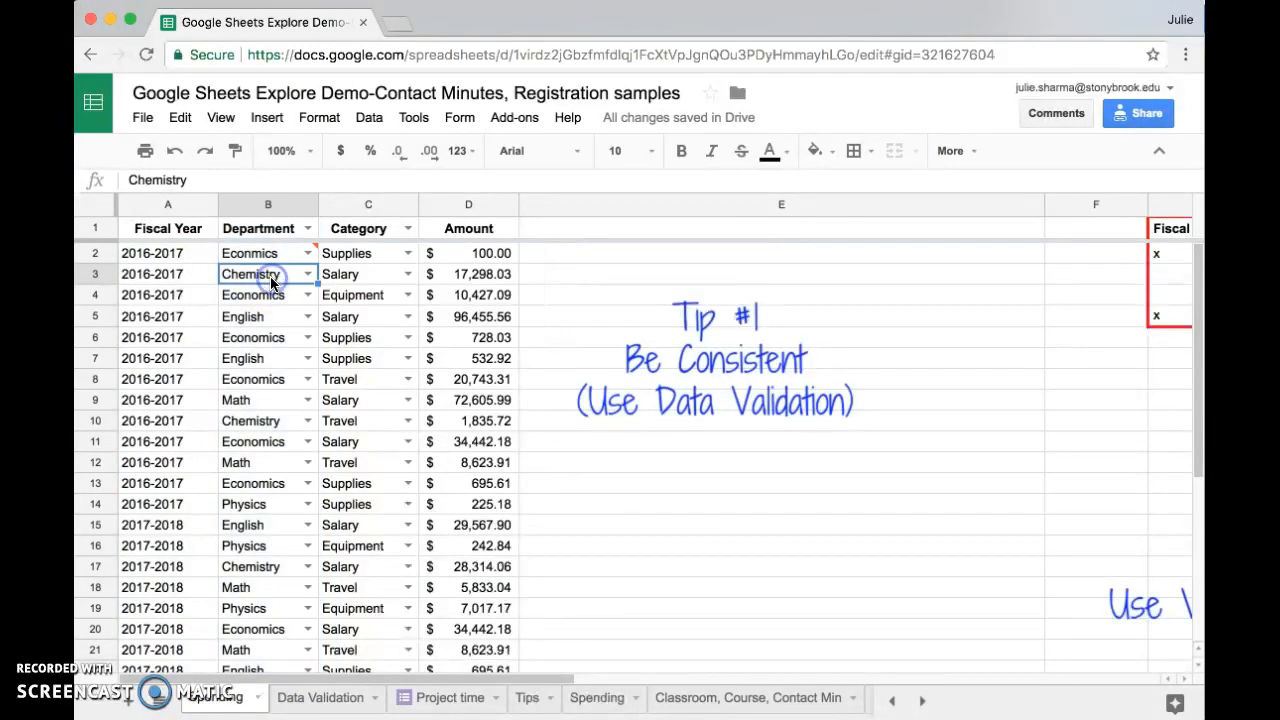
click(270, 318)
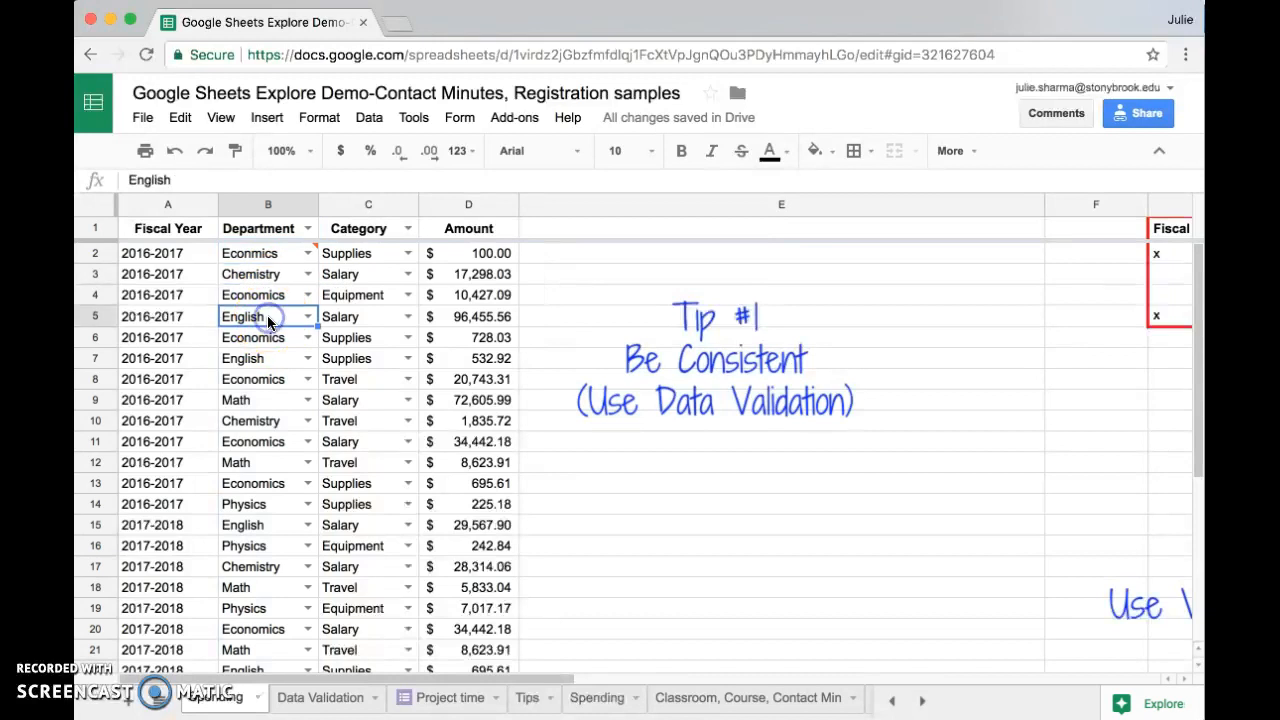
click(308, 337)
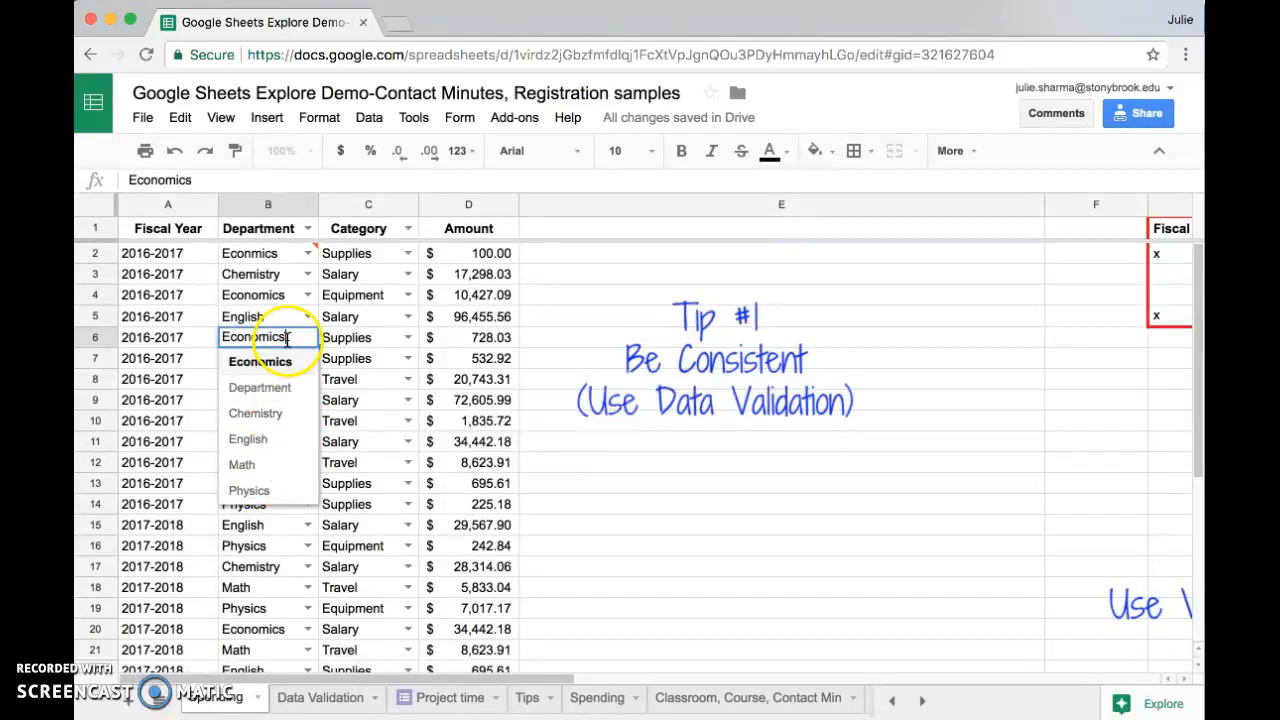
mouse_move(276, 261)
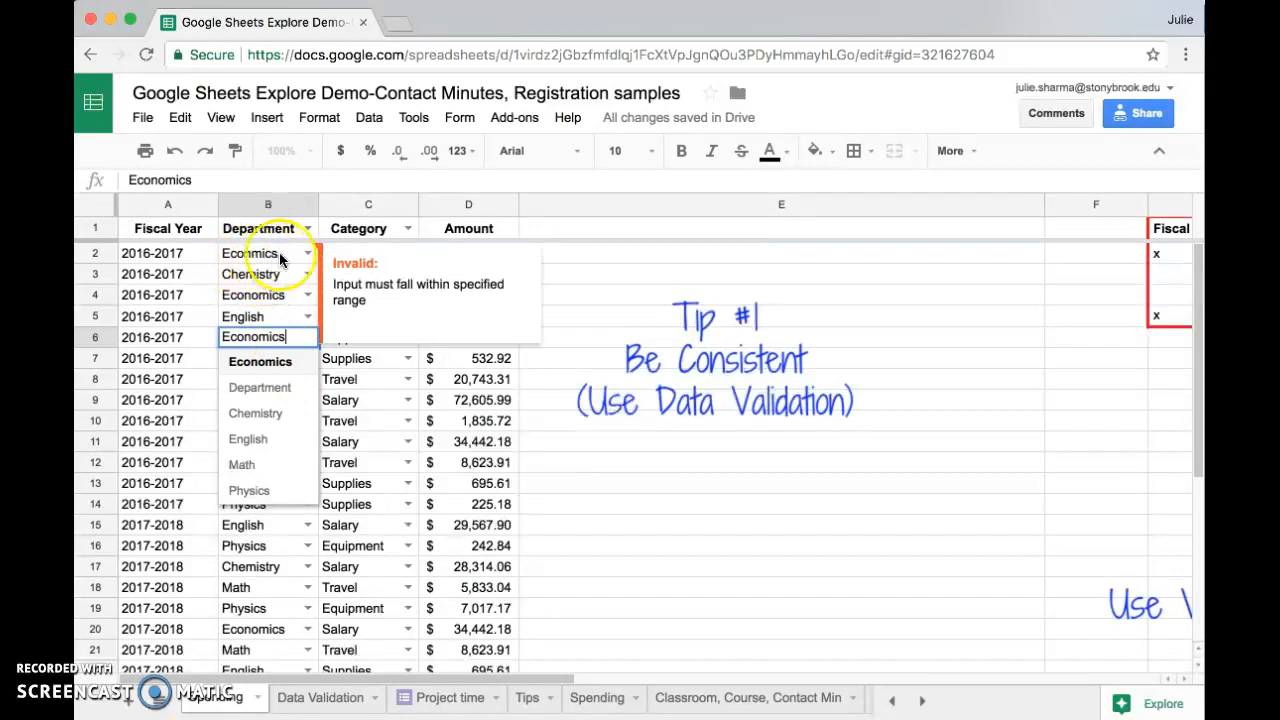
click(276, 254)
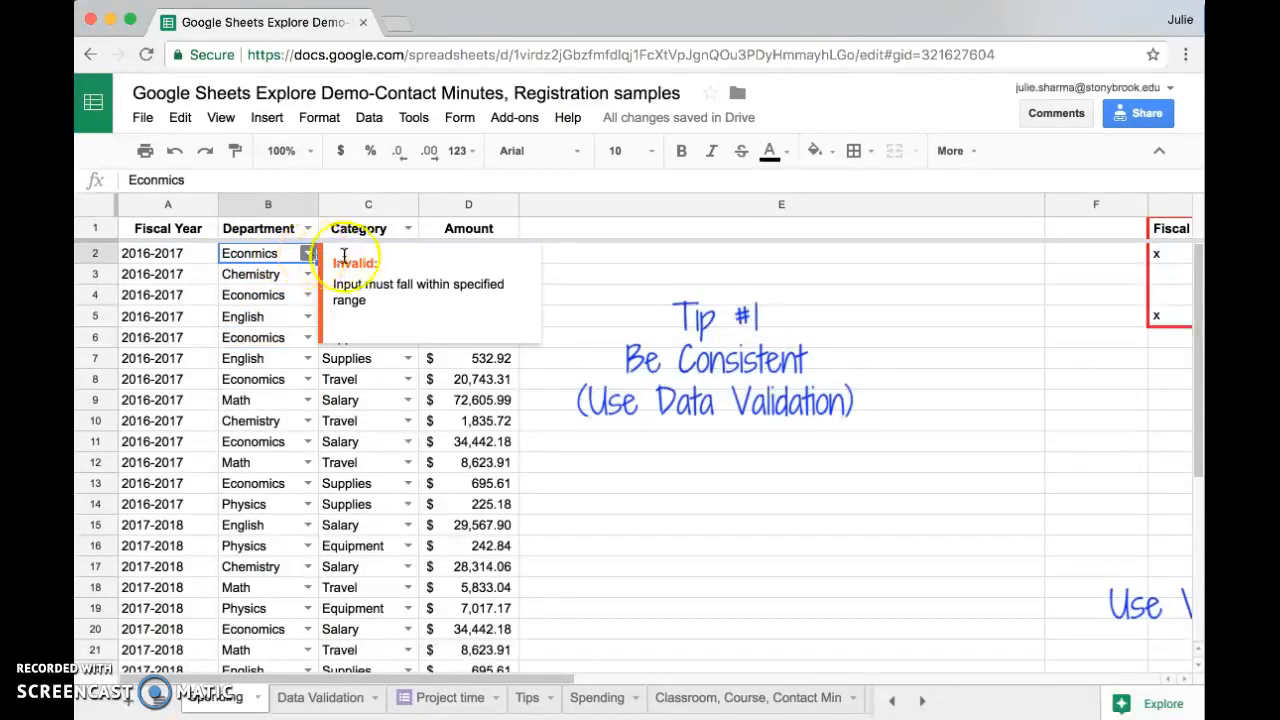
click(307, 256)
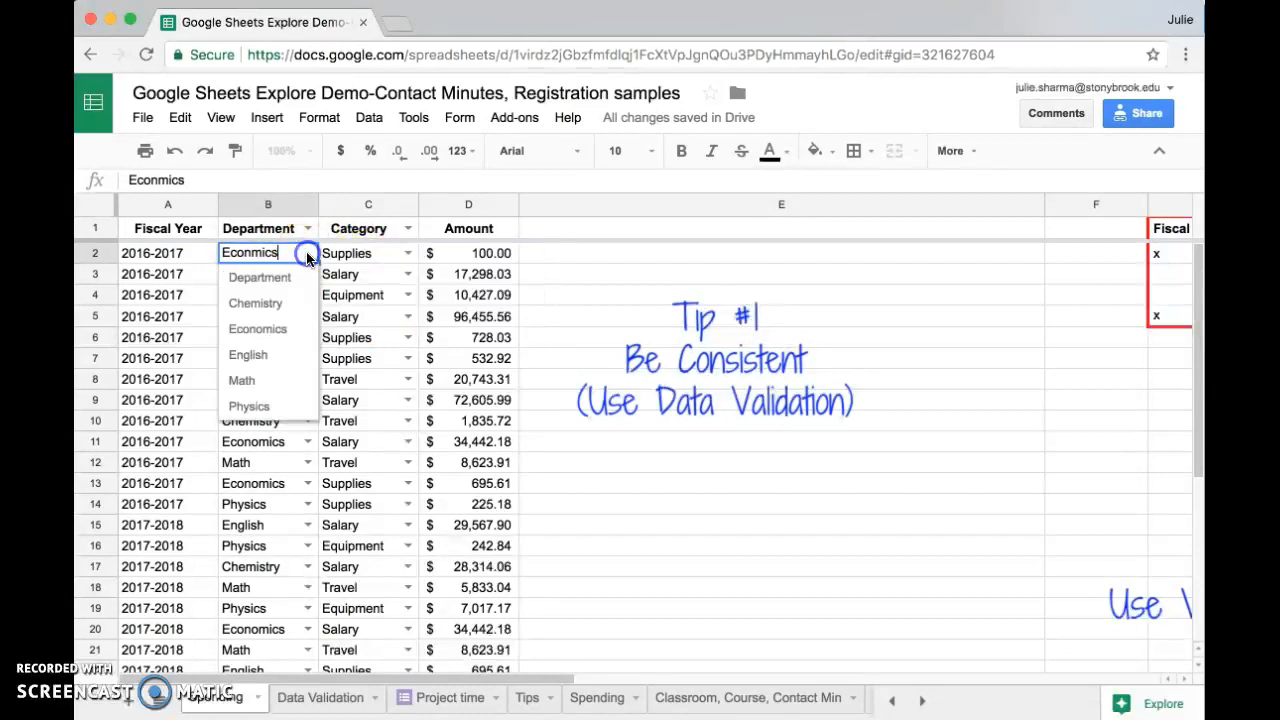
click(257, 330)
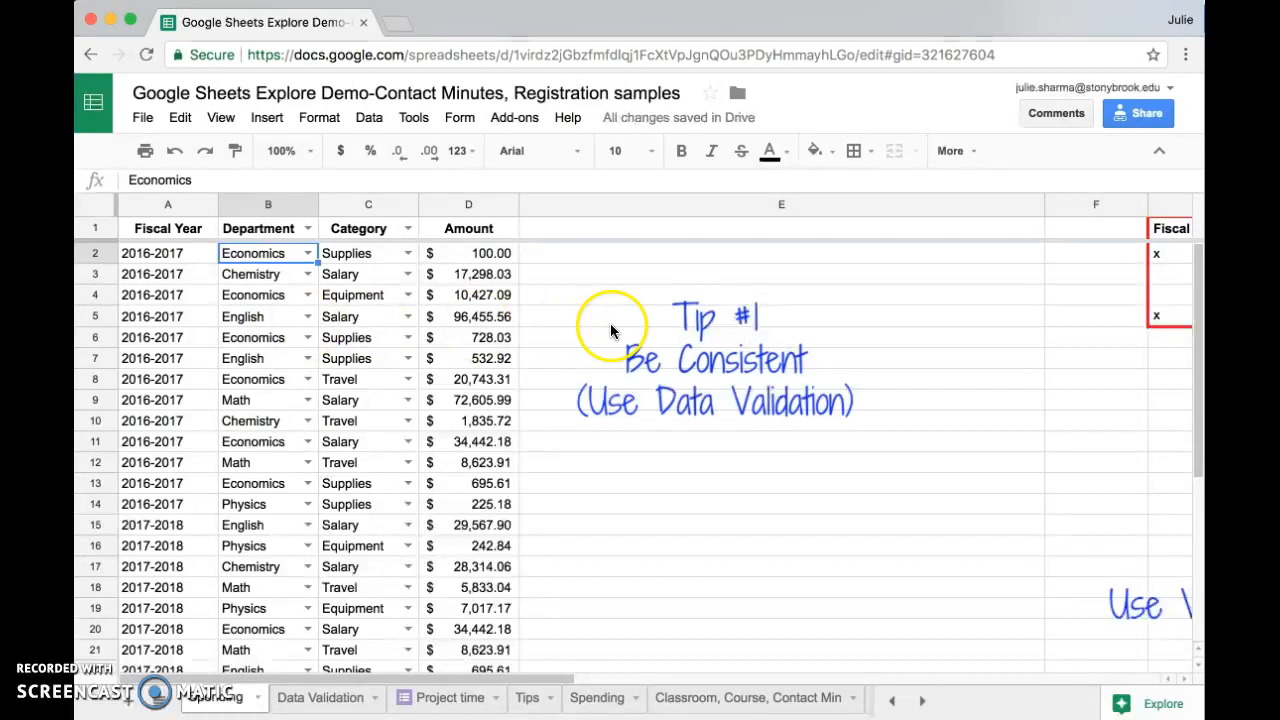
Reposition the Tip #1 drawing and bring the Tip #2 drawing into view below it
click(645, 362)
drag(681, 361, 686, 343)
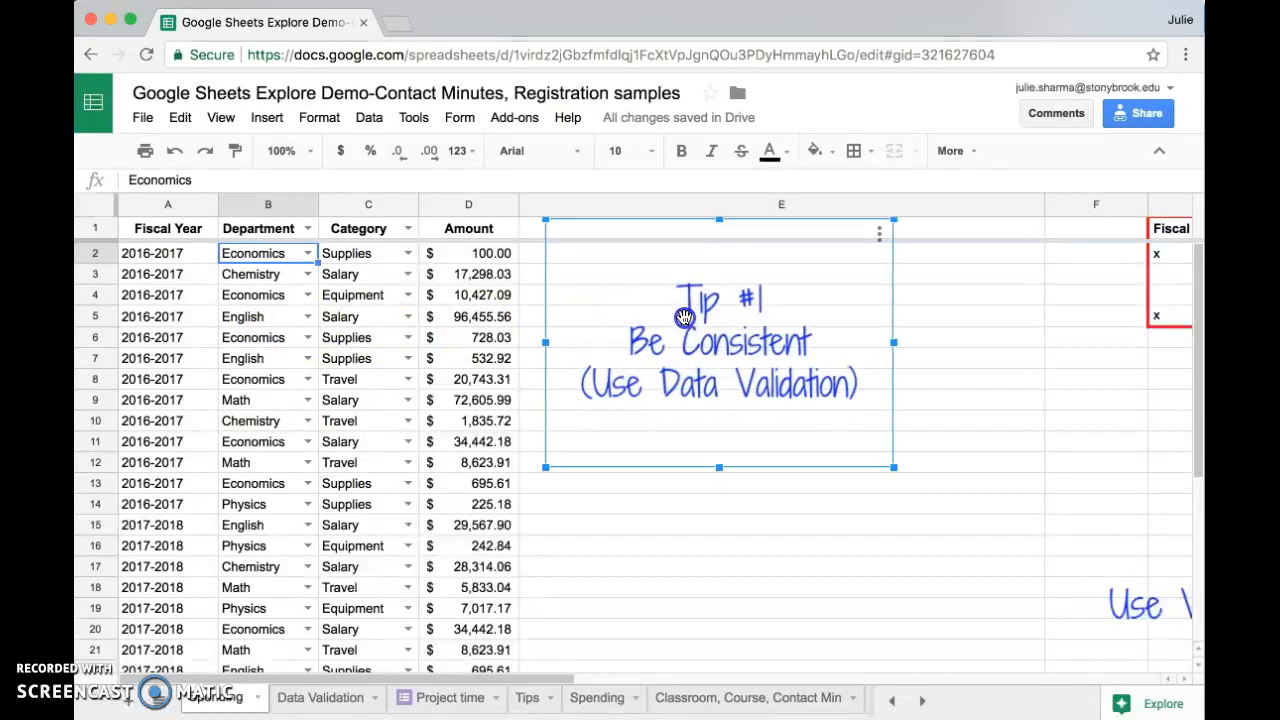
click(1120, 604)
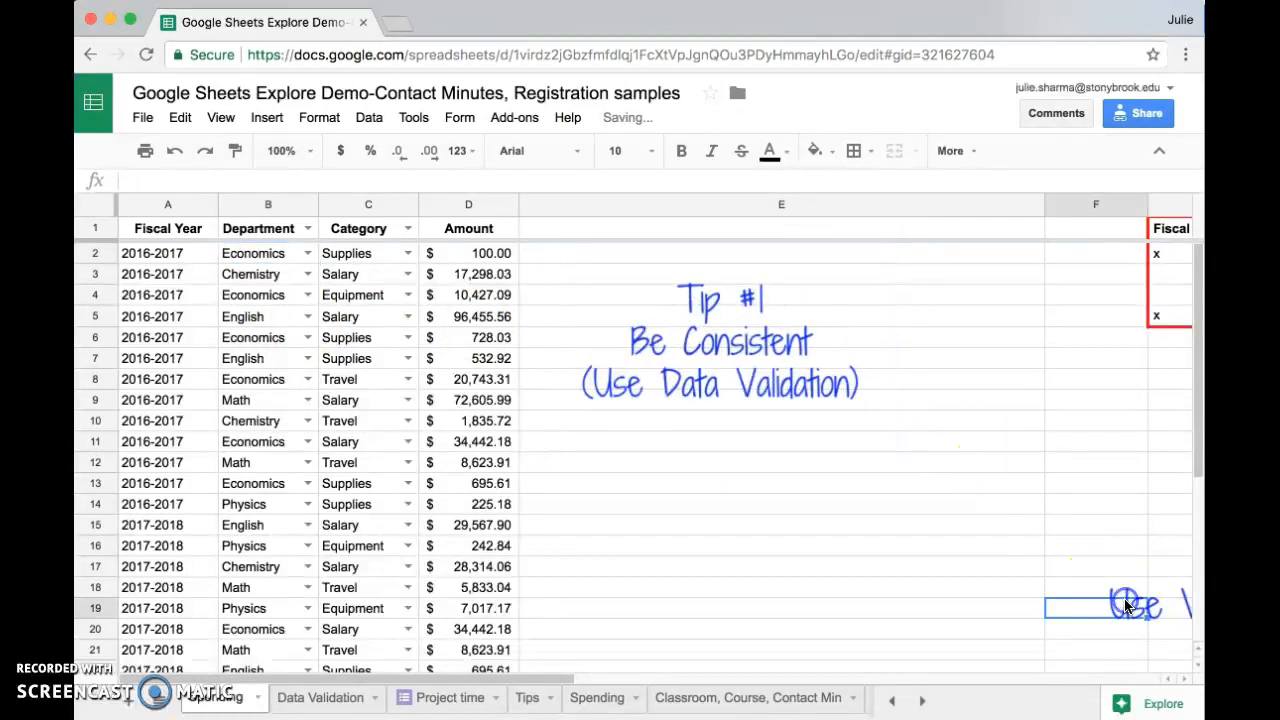
mouse_move(1143, 606)
mouse_down()
mouse_move(923, 629)
mouse_move(656, 574)
mouse_move(659, 563)
mouse_up()
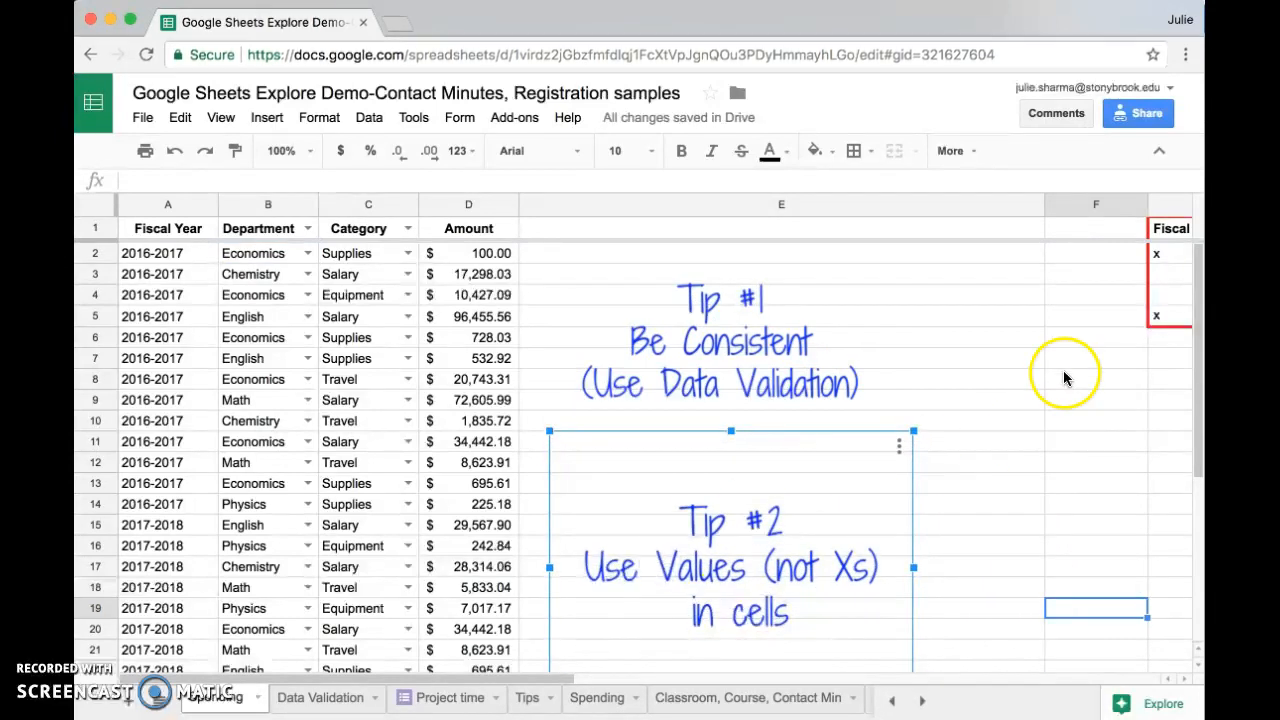
Narrow column E to reveal the fiscal year X-mark table and shift the tip drawings beside it
drag(1043, 204, 606, 236)
mouse_move(612, 350)
mouse_down()
mouse_move(634, 420)
mouse_move(643, 394)
mouse_move(662, 414)
mouse_up()
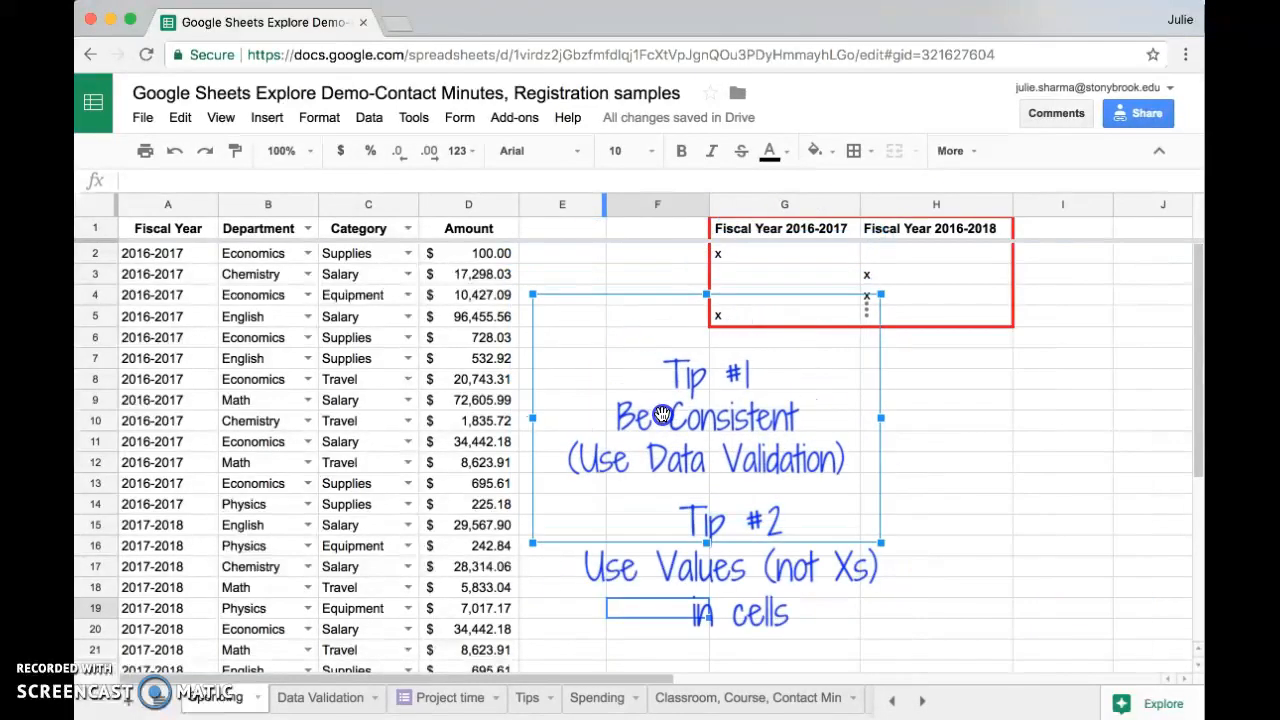
click(1010, 405)
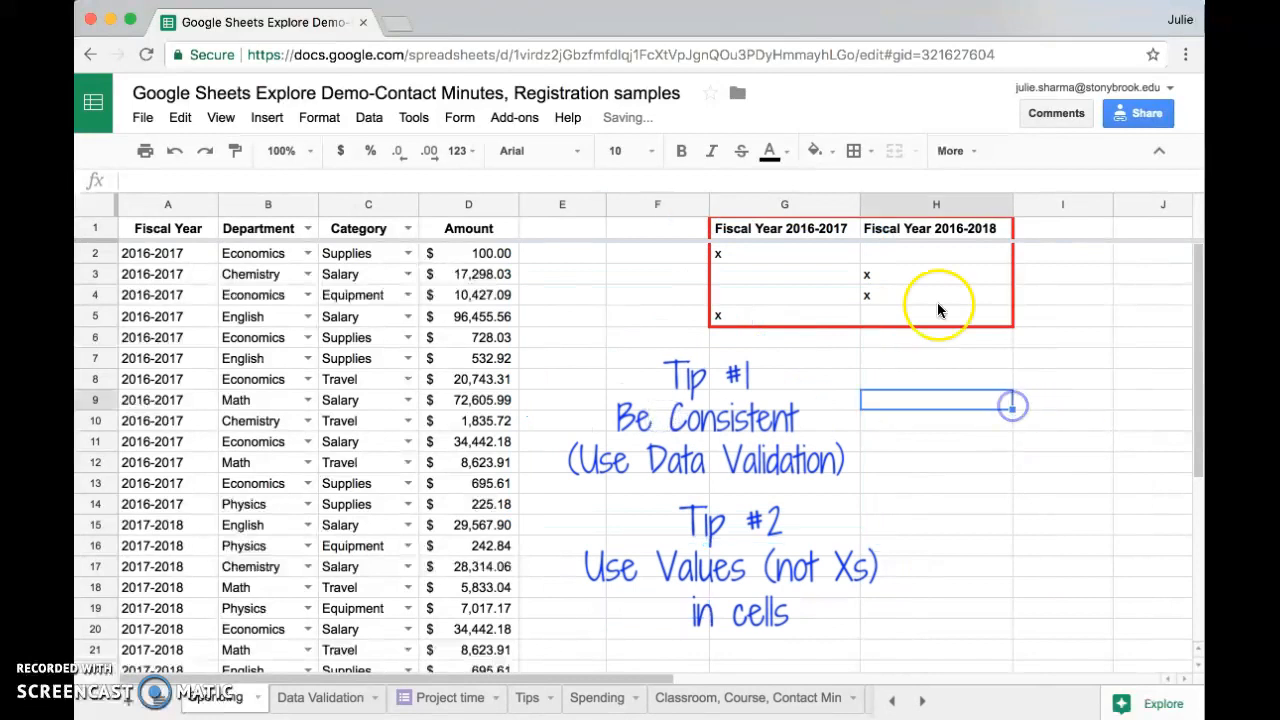
Compare the X-marked fiscal year table with the values in the Fiscal Year column
click(785, 254)
click(887, 272)
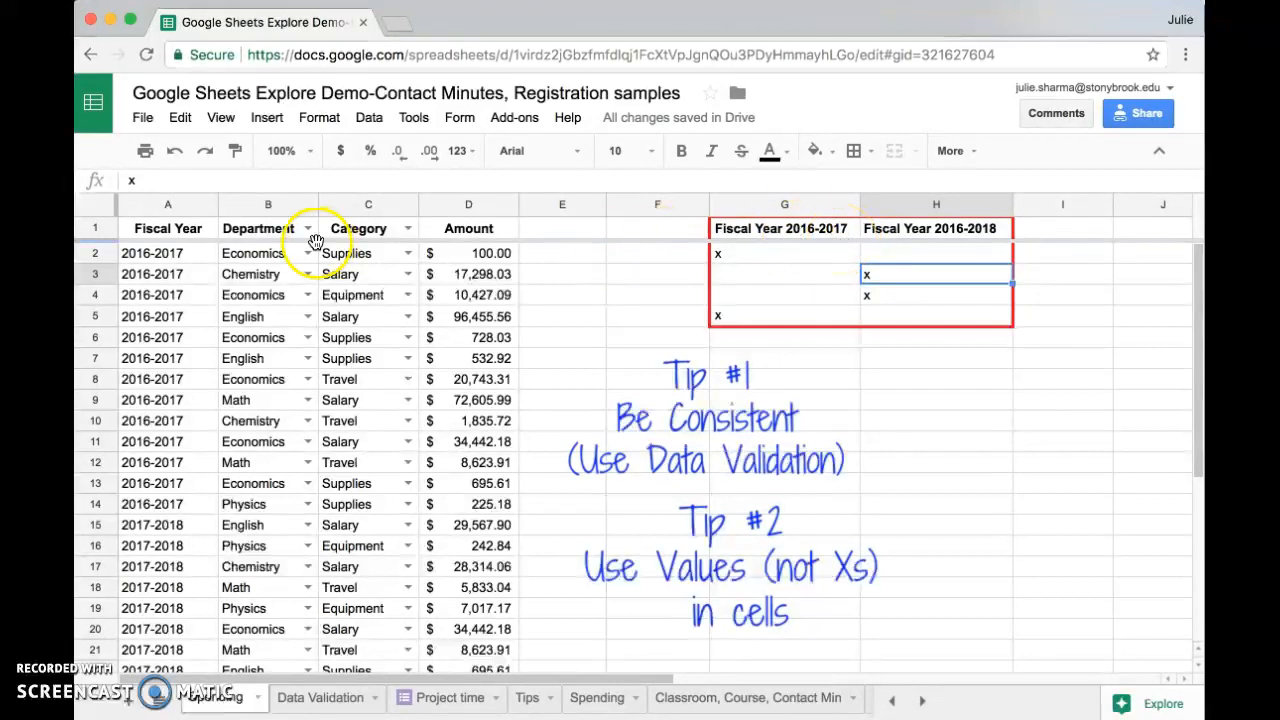
click(162, 202)
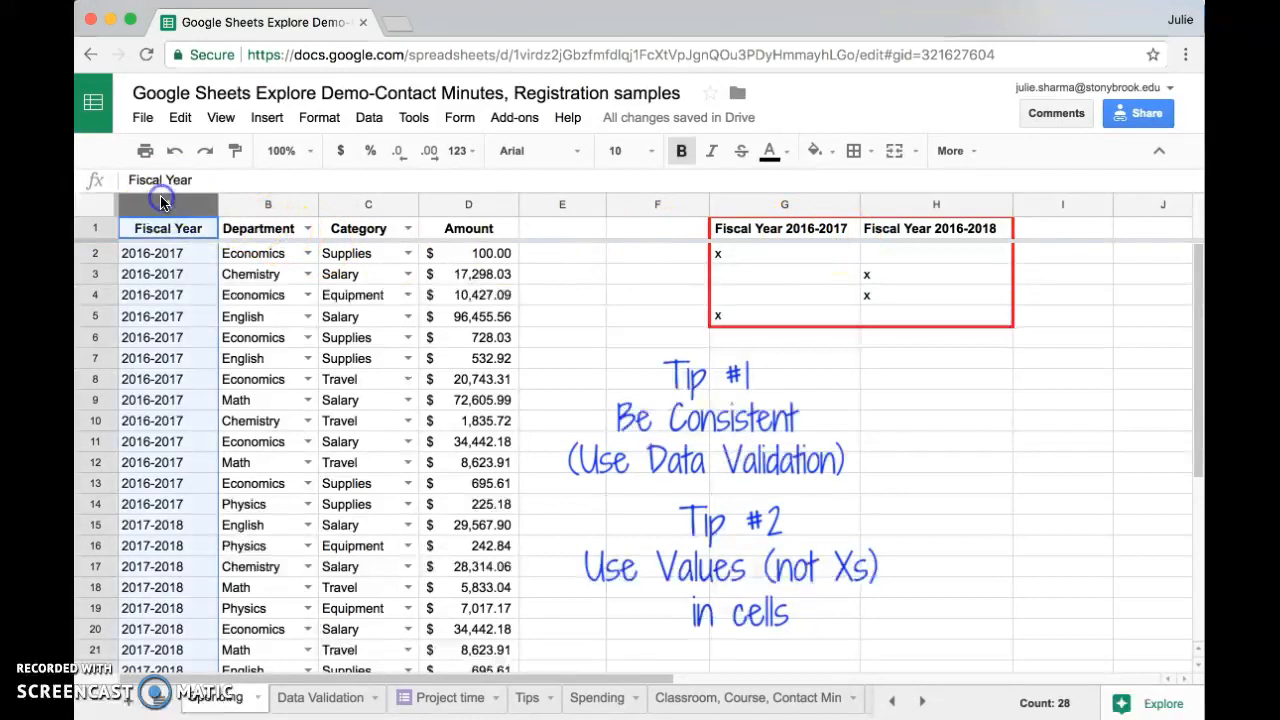
click(155, 276)
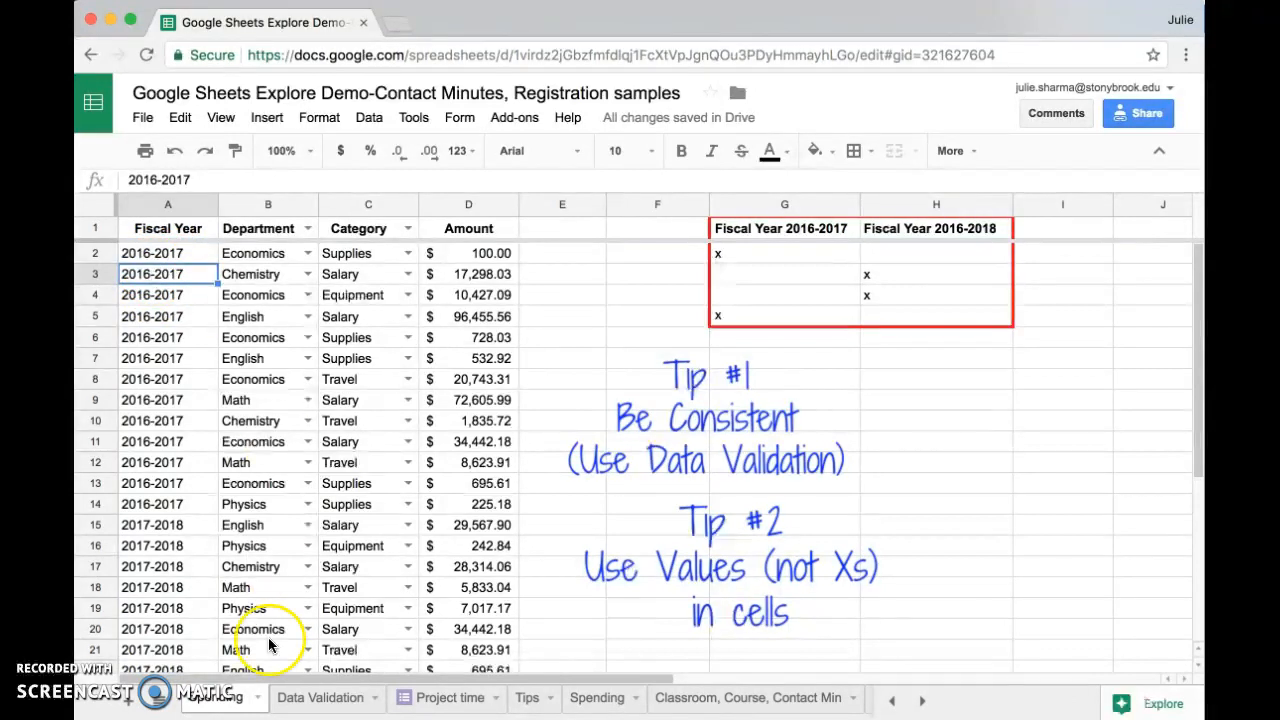
Open the Project time sheet and move the Tip #3 drawing beside the data
click(436, 701)
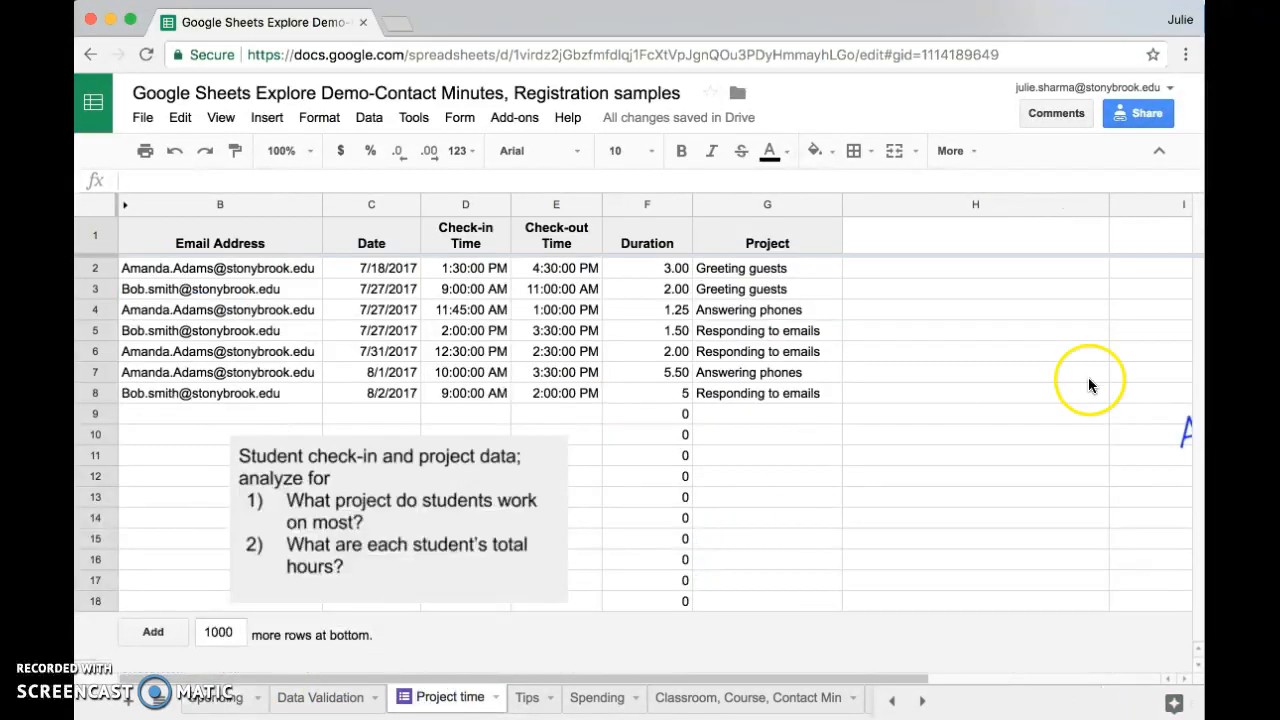
drag(861, 438, 853, 341)
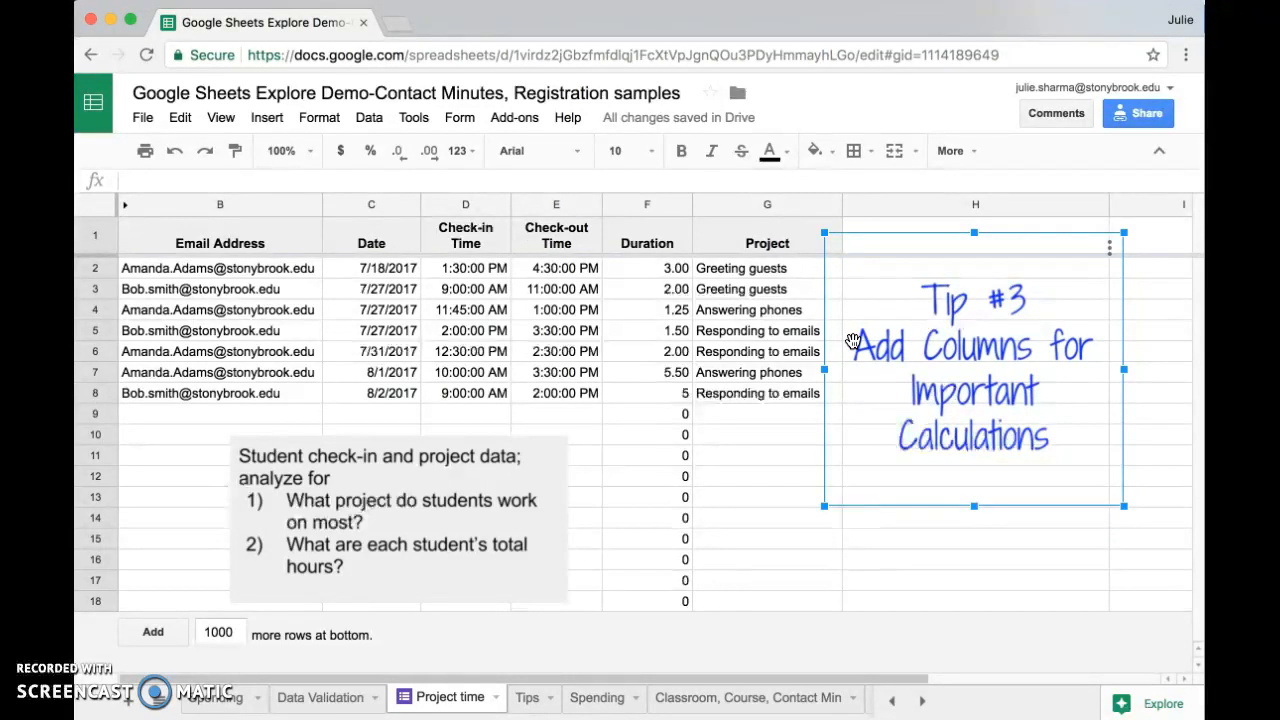
Inspect the check-in, check-out and Duration columns and the Duration formula before opening the Tips sheet
click(465, 205)
click(545, 204)
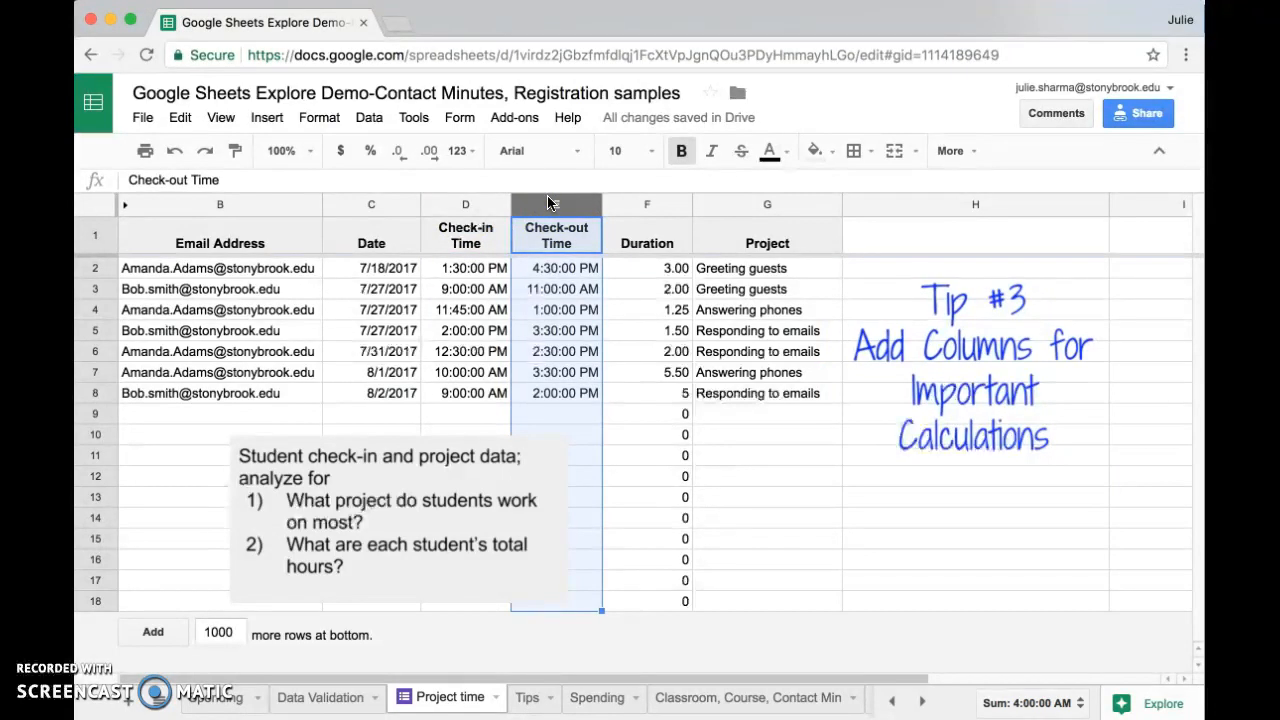
click(650, 204)
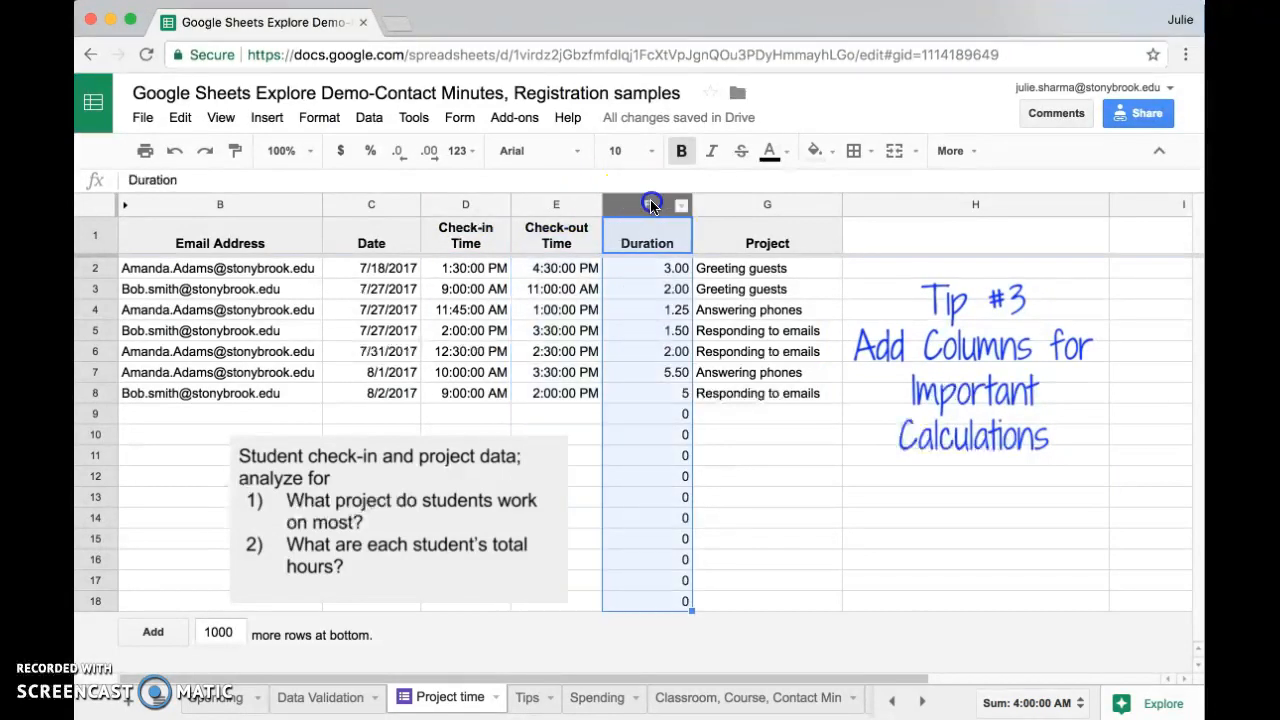
click(638, 268)
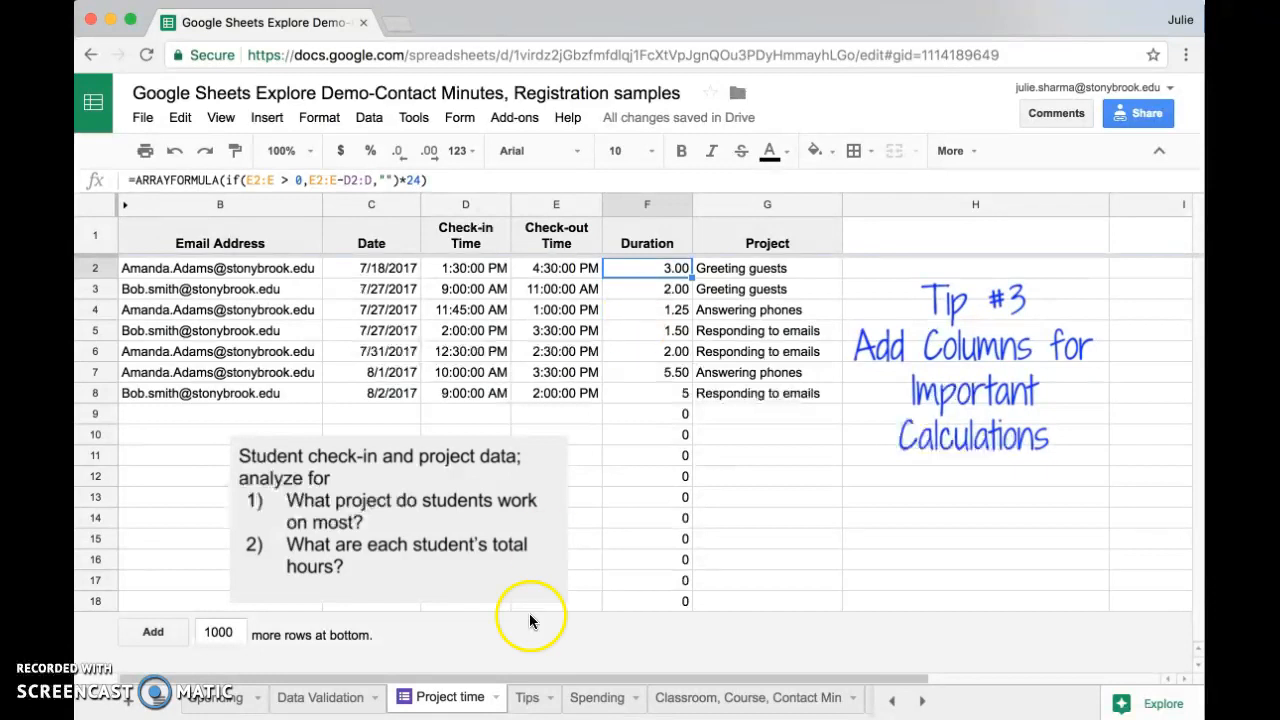
click(526, 699)
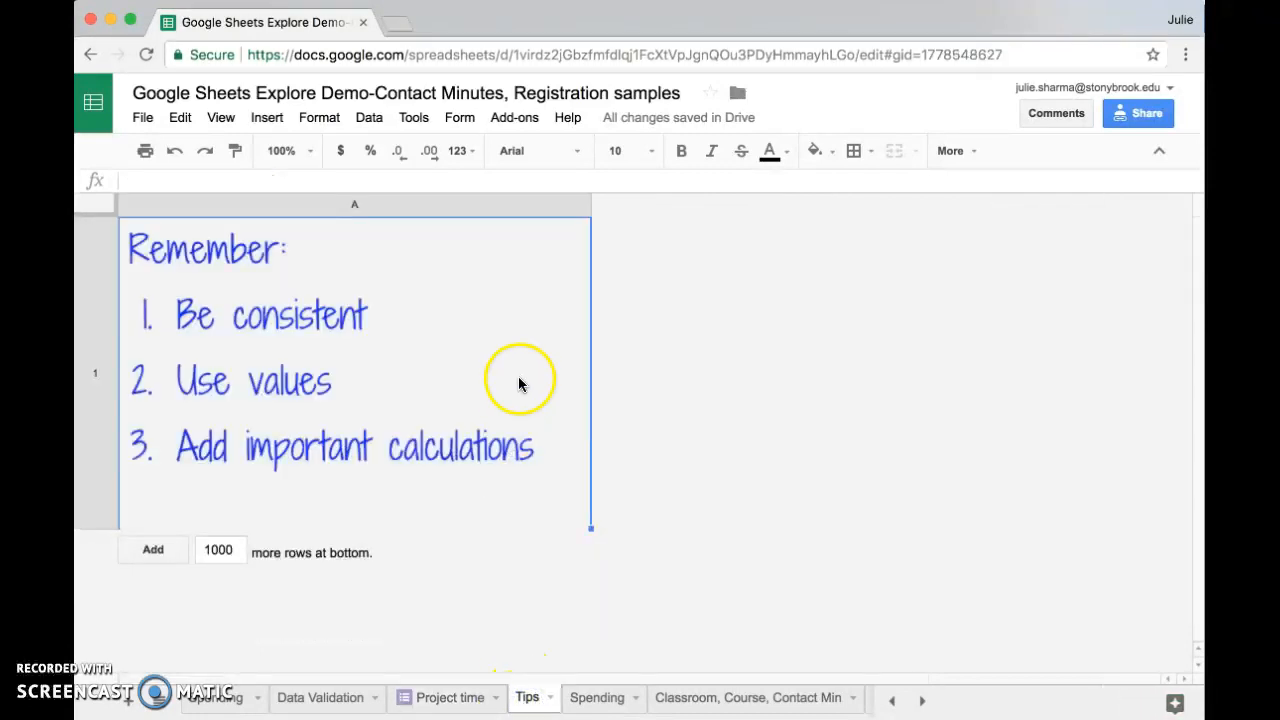